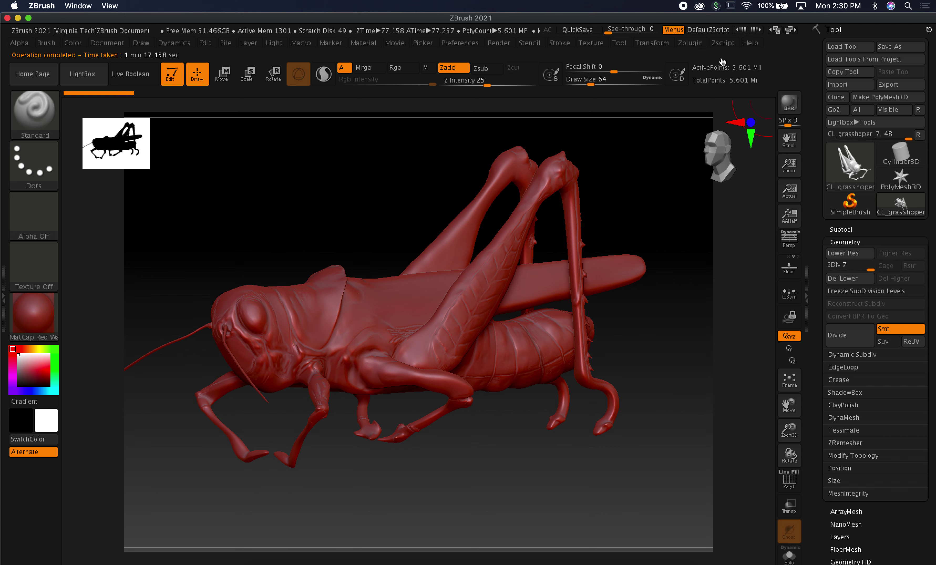
# Step: Decimate the current grasshopper mesh at 20% with Decimation Master and inspect the resulting wireframe
pyautogui.click(685, 44)
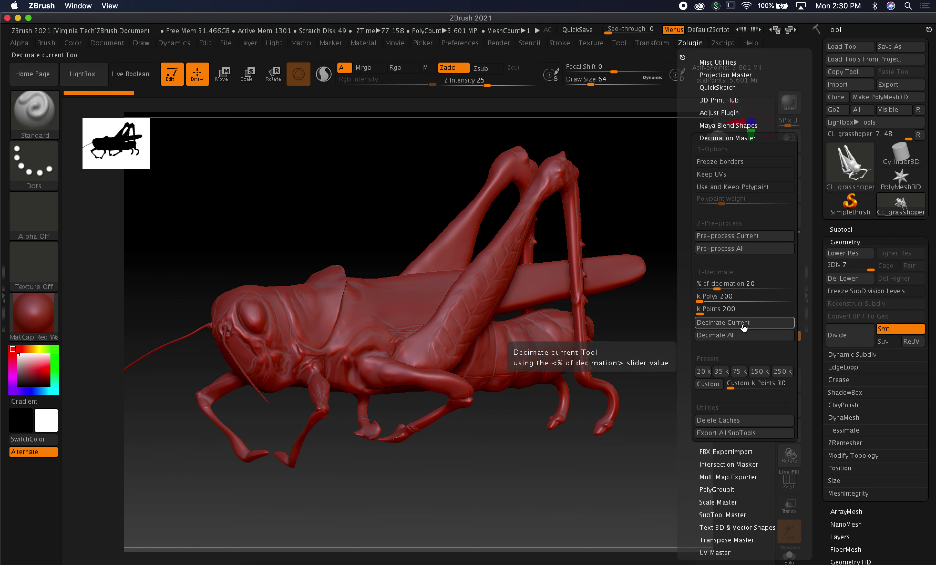
pyautogui.click(757, 327)
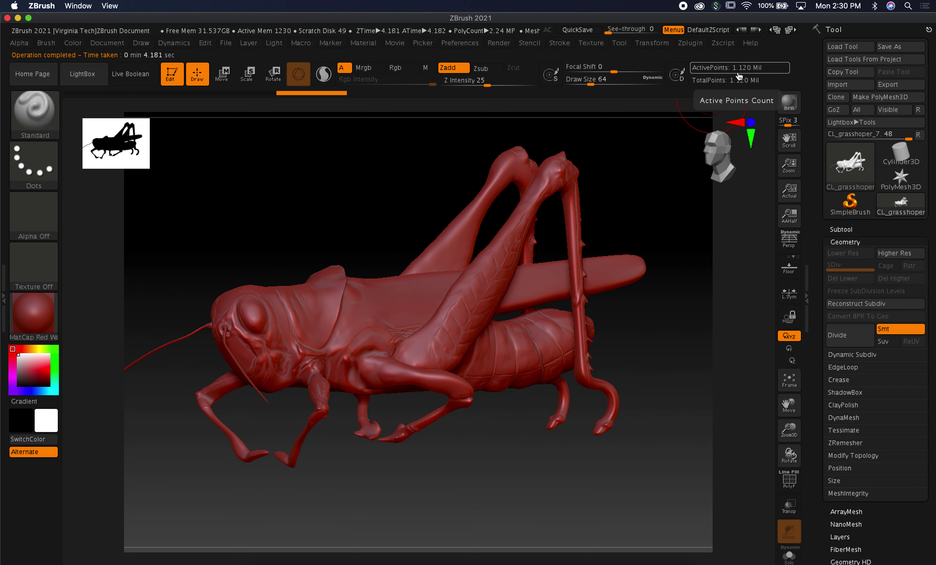
pyautogui.moveTo(641, 209)
pyautogui.mouseDown()
pyautogui.moveTo(595, 207)
pyautogui.moveTo(633, 207)
pyautogui.mouseUp()
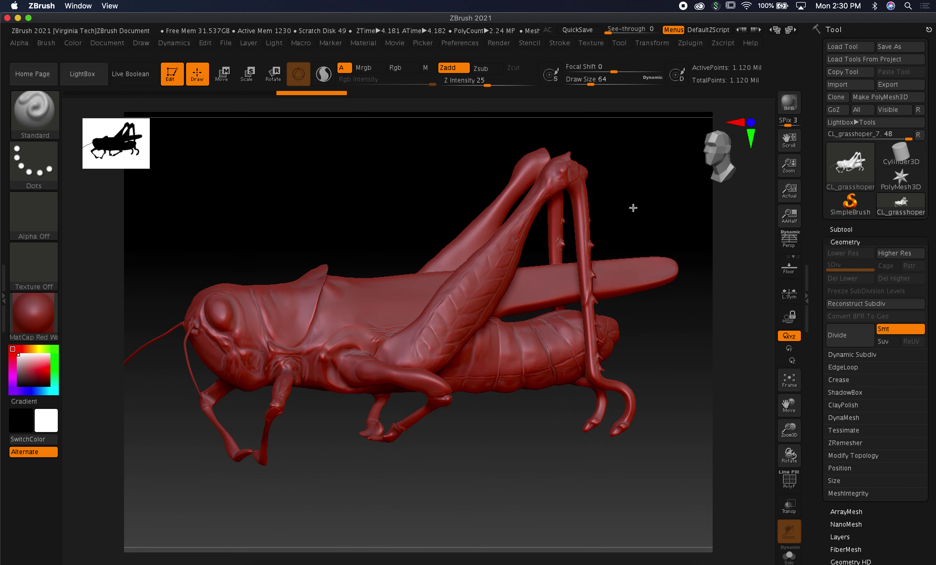
pyautogui.click(790, 480)
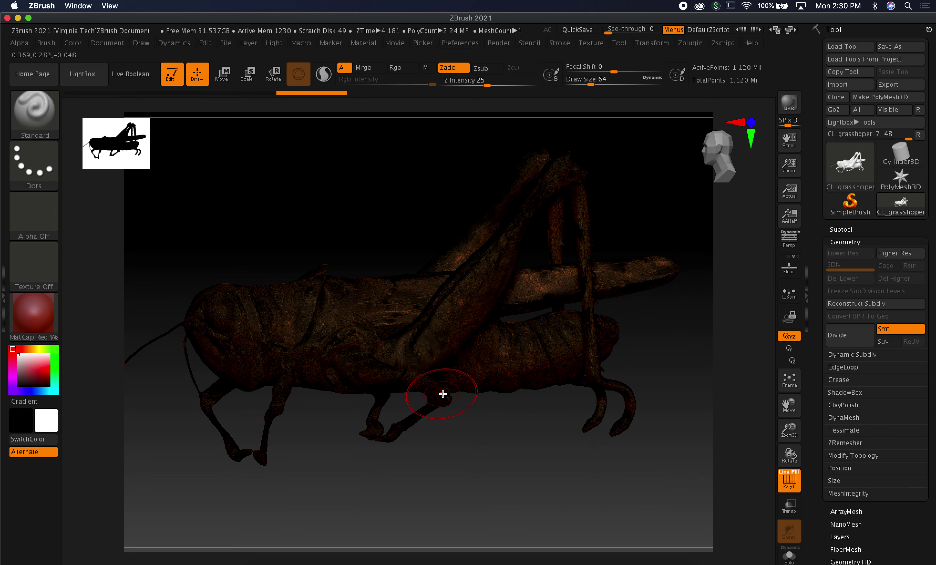
pyautogui.click(790, 481)
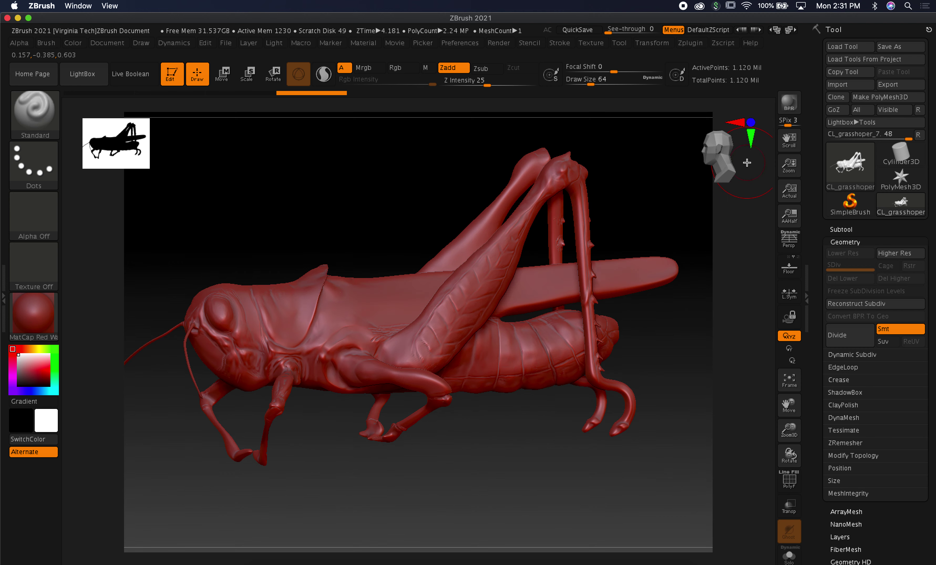
# Step: Set the decimation percentage to 10, pre-process the current grasshopper mesh again, and decimate it
pyautogui.click(719, 46)
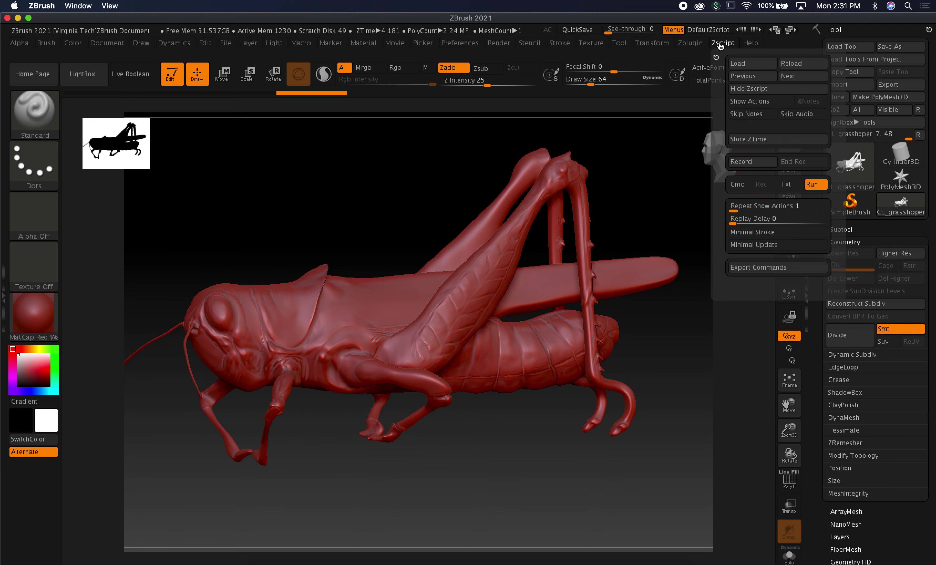
pyautogui.moveTo(705, 46)
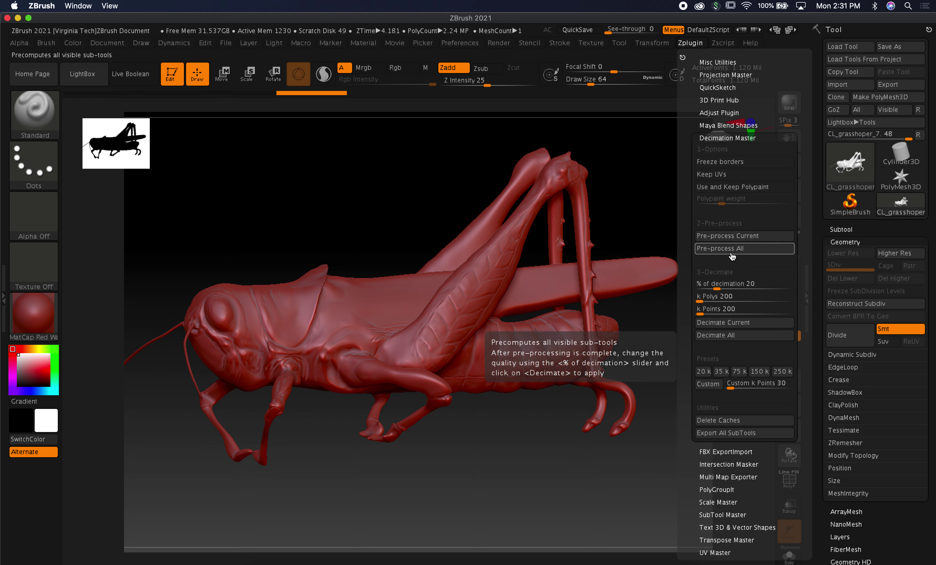
pyautogui.moveTo(717, 289); pyautogui.dragTo(707, 290)
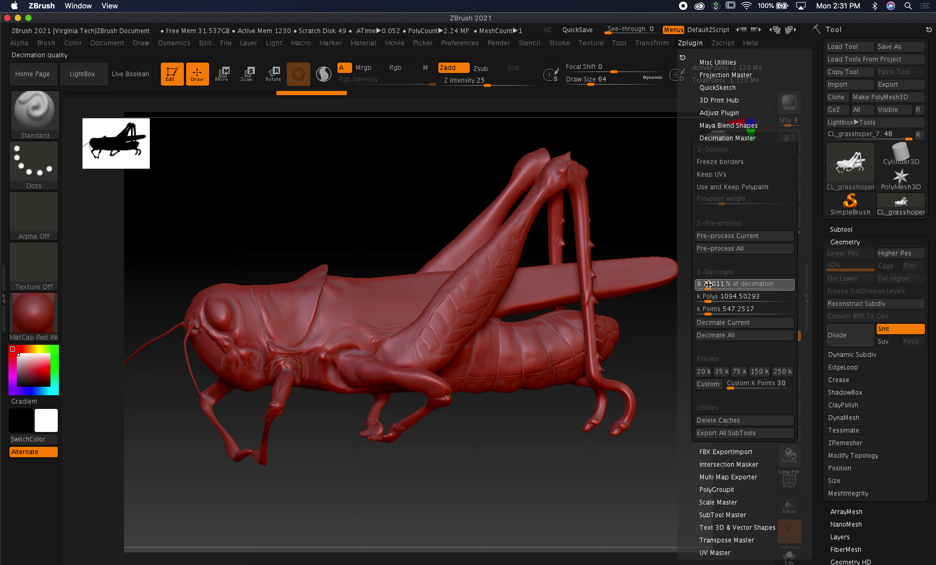
pyautogui.click(709, 284)
pyautogui.write('10')
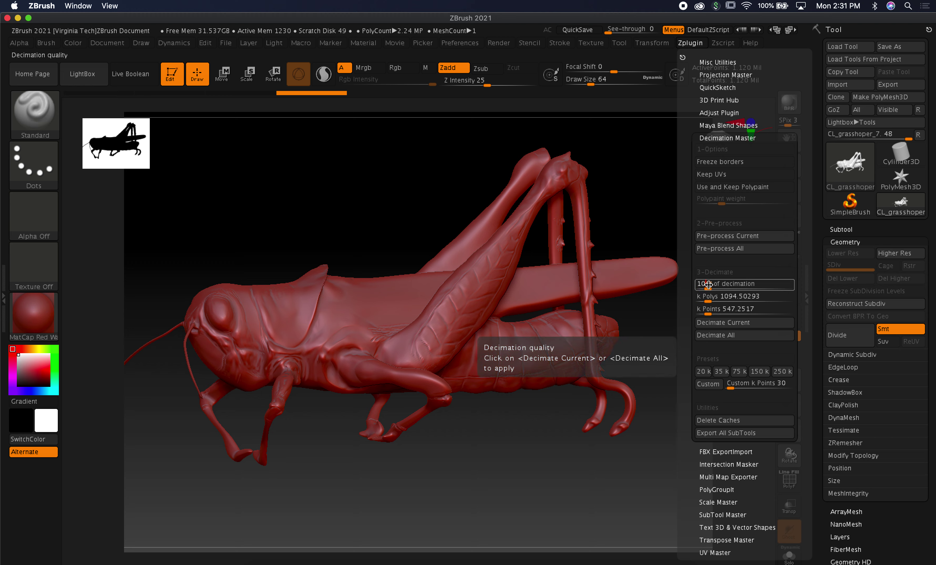
pyautogui.press('Return')
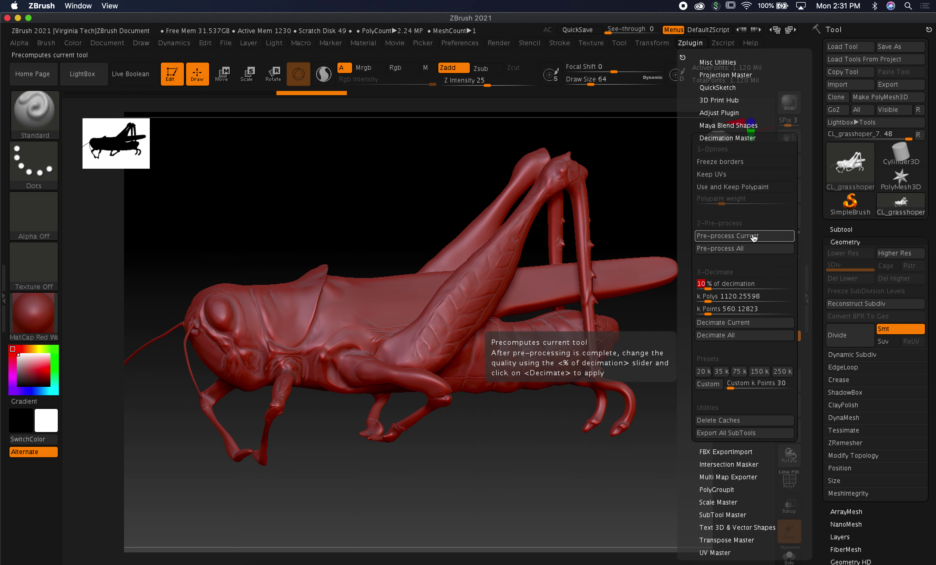
pyautogui.click(745, 236)
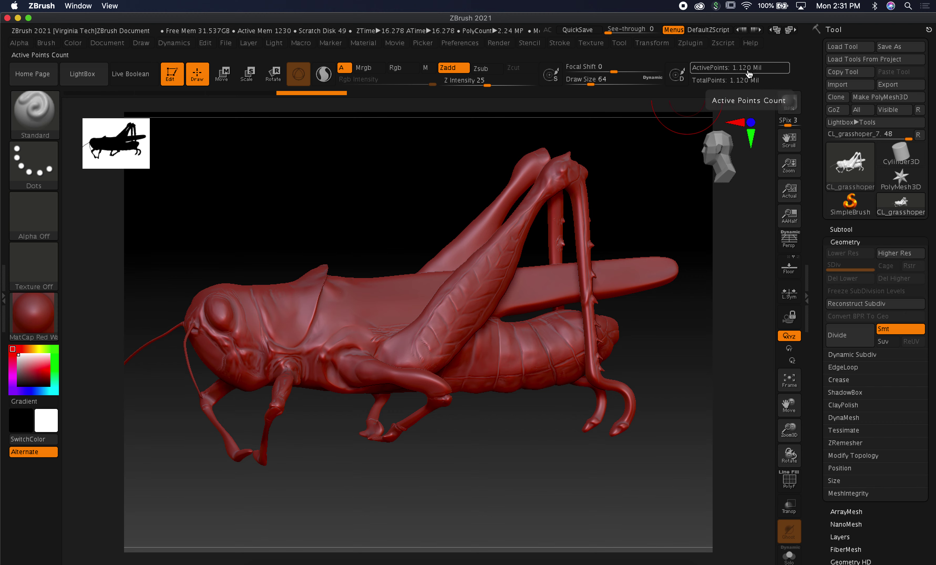
pyautogui.click(691, 44)
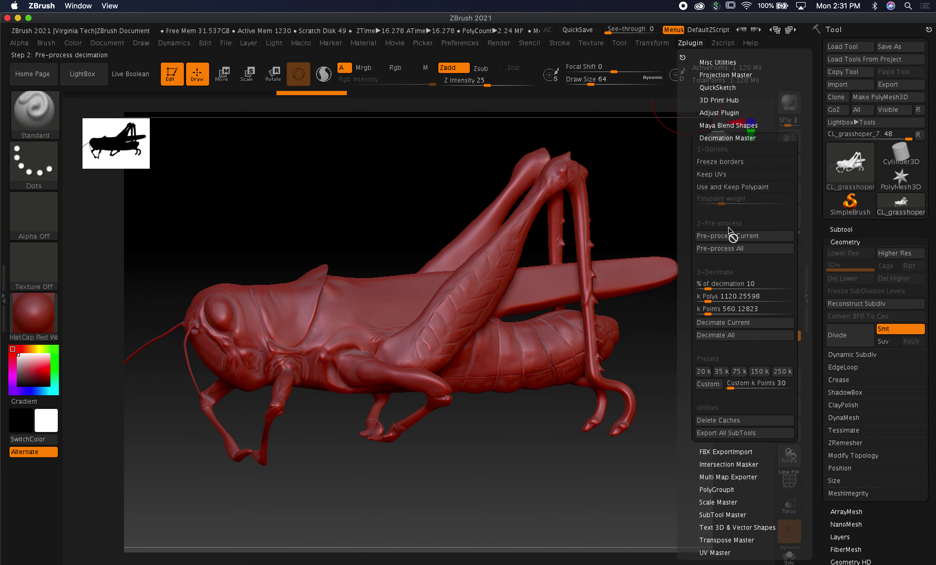
pyautogui.click(749, 323)
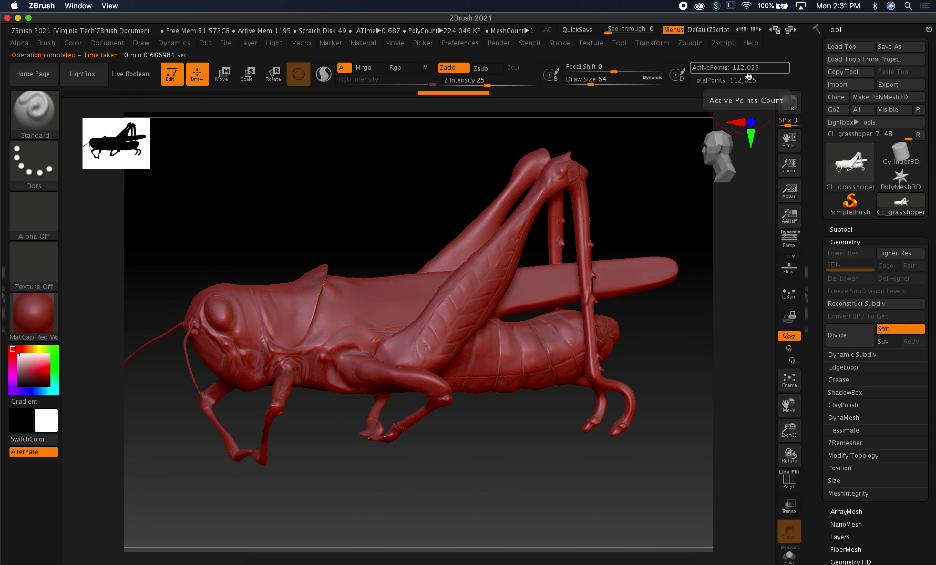
# Step: Examine the decimated grasshopper's wireframe and surface detail from several angles
pyautogui.moveTo(641, 199)
pyautogui.mouseDown()
pyautogui.moveTo(660, 201)
pyautogui.moveTo(647, 212)
pyautogui.mouseUp()
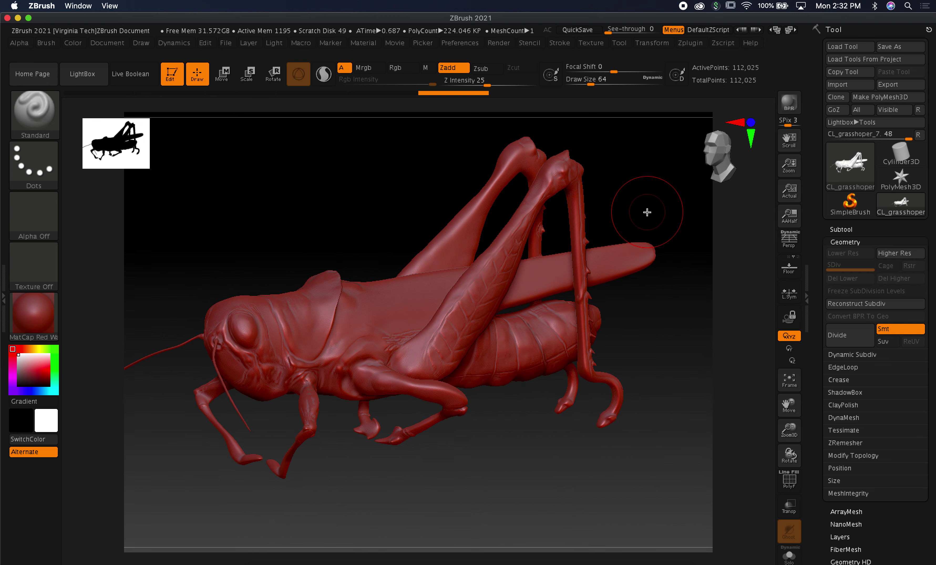
pyautogui.click(790, 483)
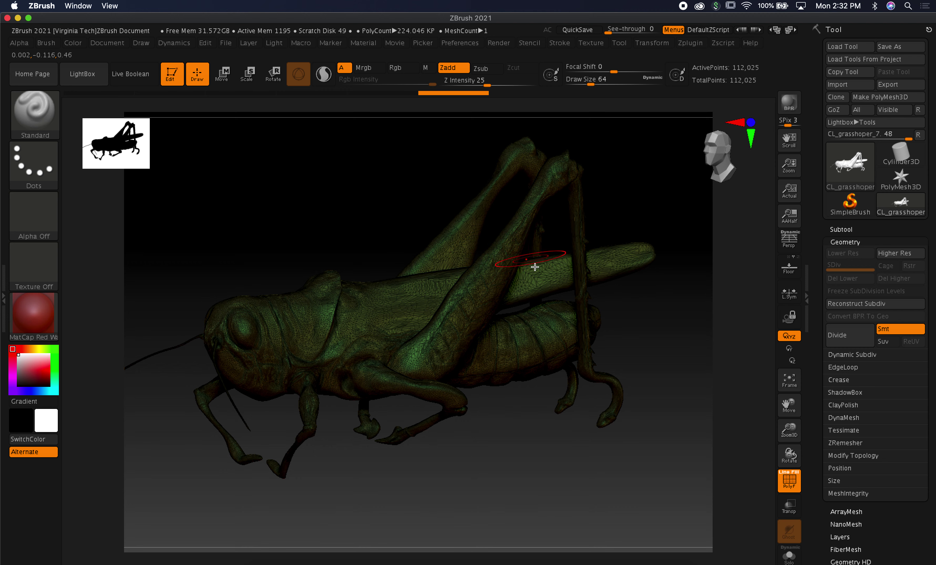
pyautogui.click(789, 481)
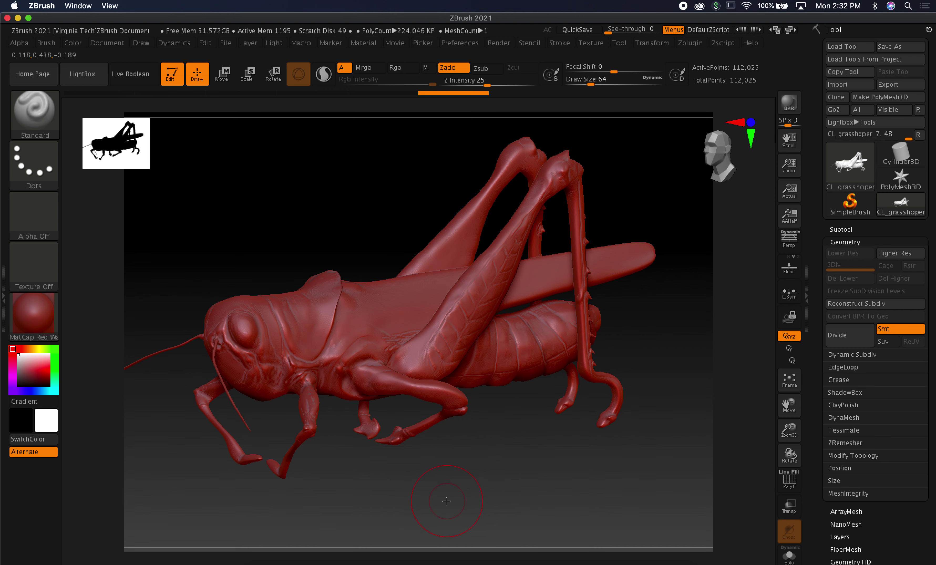
pyautogui.moveTo(445, 499)
pyautogui.mouseDown()
pyautogui.moveTo(481, 504)
pyautogui.moveTo(457, 487)
pyautogui.moveTo(435, 496)
pyautogui.mouseUp()
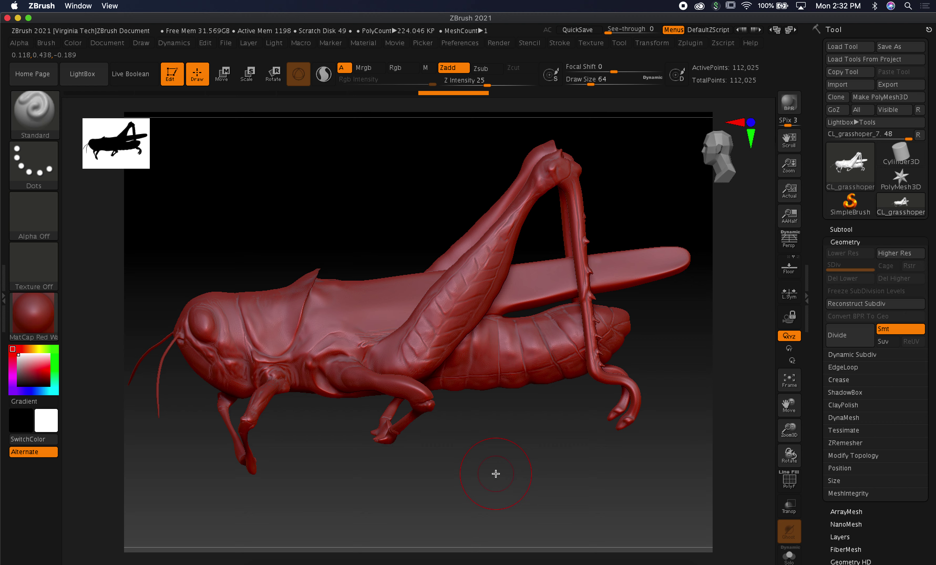
pyautogui.moveTo(493, 473); pyautogui.dragTo(507, 477)
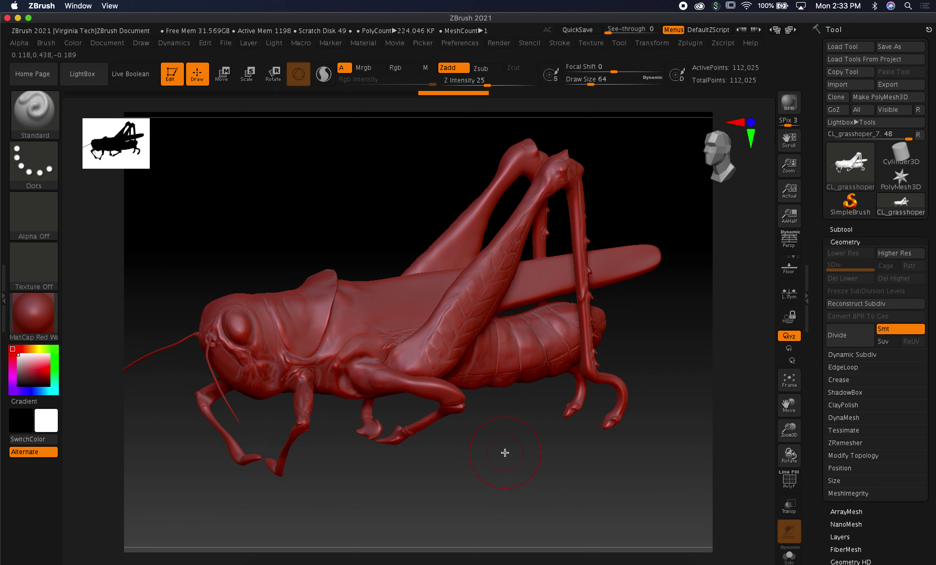
pyautogui.click(694, 46)
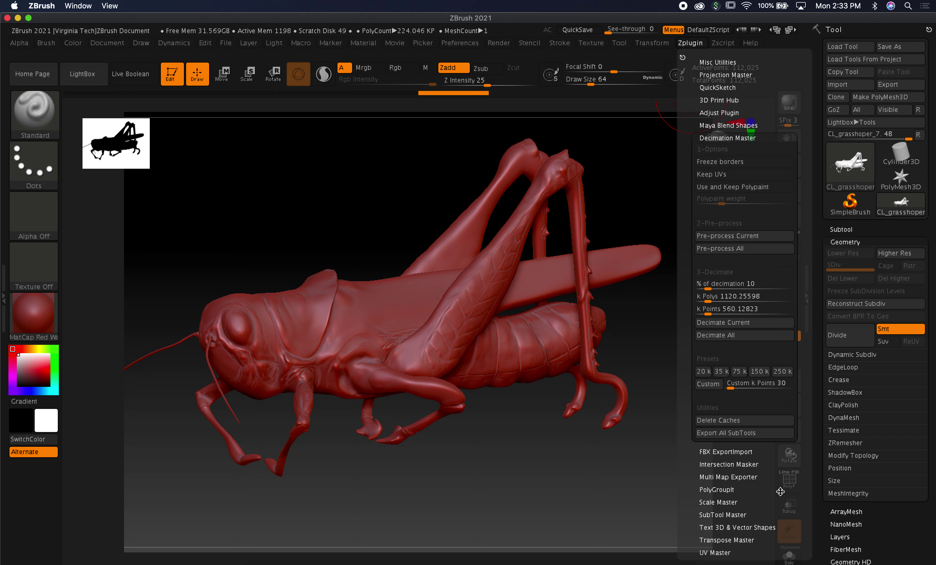
pyautogui.click(735, 100)
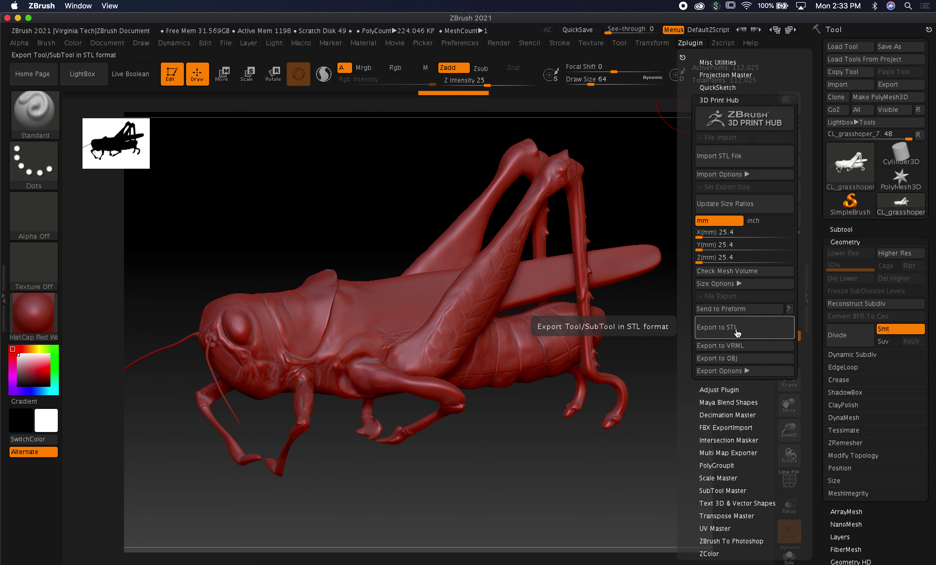
pyautogui.click(749, 334)
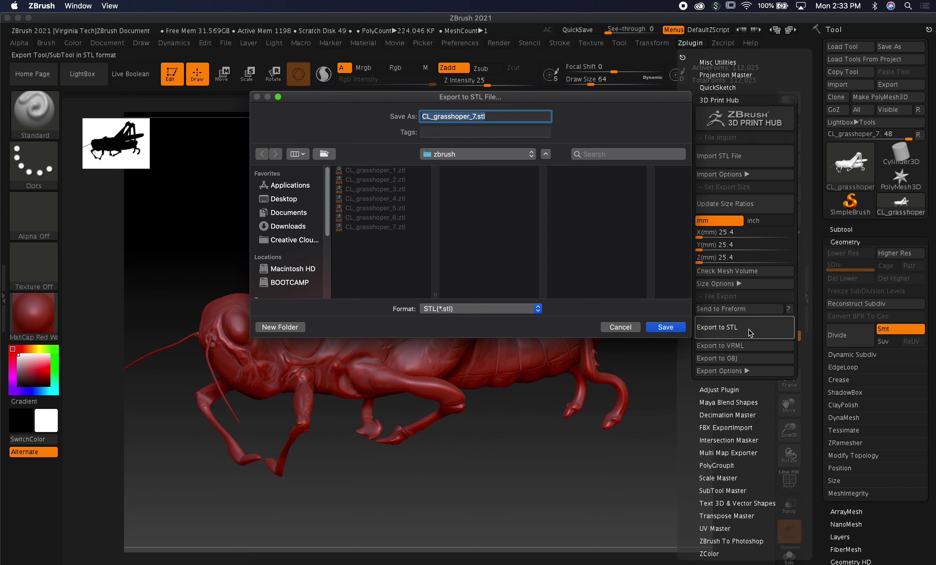
pyautogui.click(626, 328)
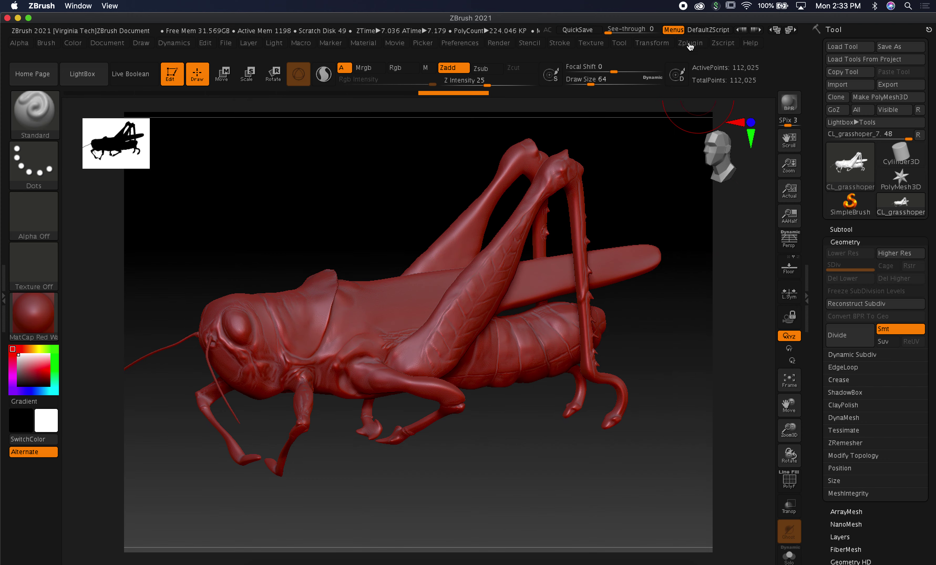
# Step: Update the 3D Print Hub size ratios, choosing 4.21 × 4.23 × 8.14 inches as the grasshopper's size
pyautogui.click(725, 44)
pyautogui.click(690, 42)
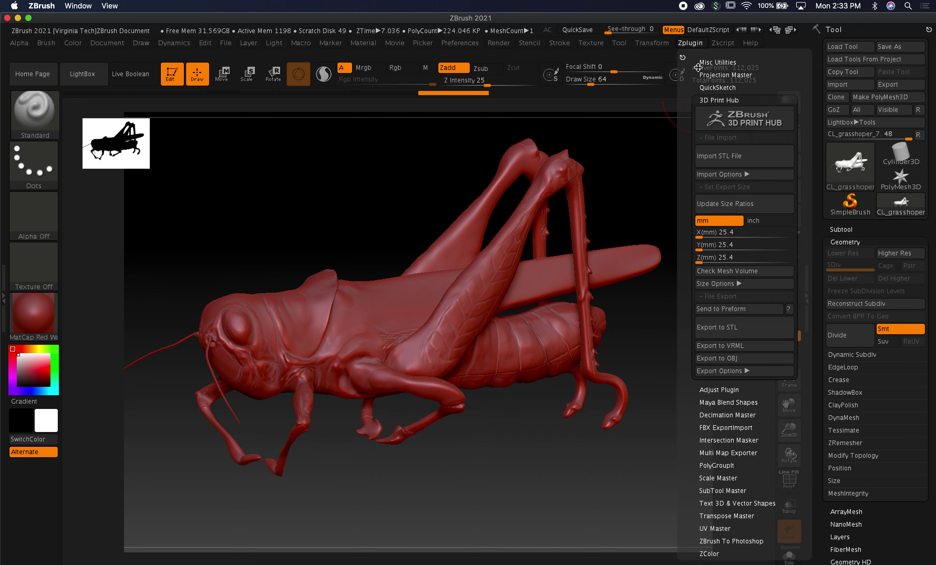
pyautogui.click(757, 209)
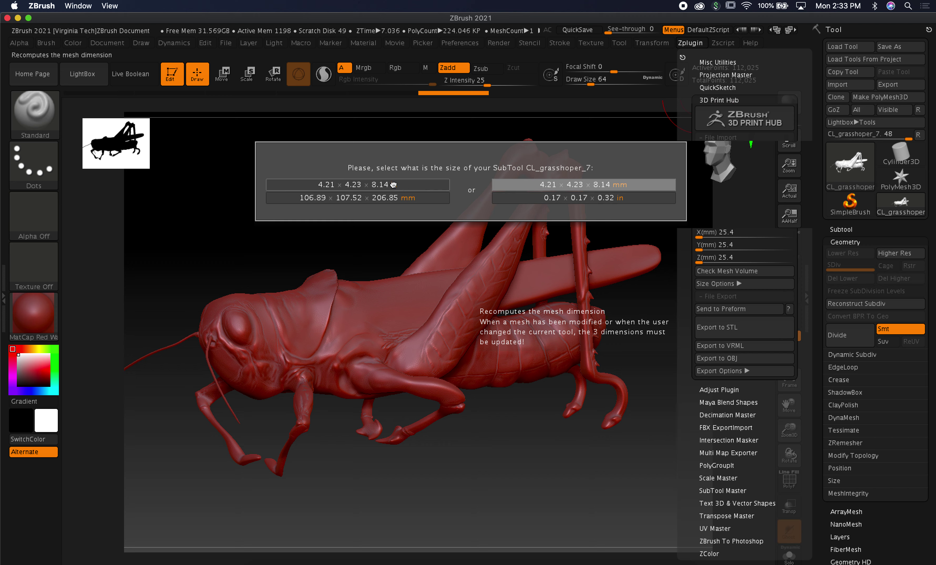
pyautogui.click(415, 184)
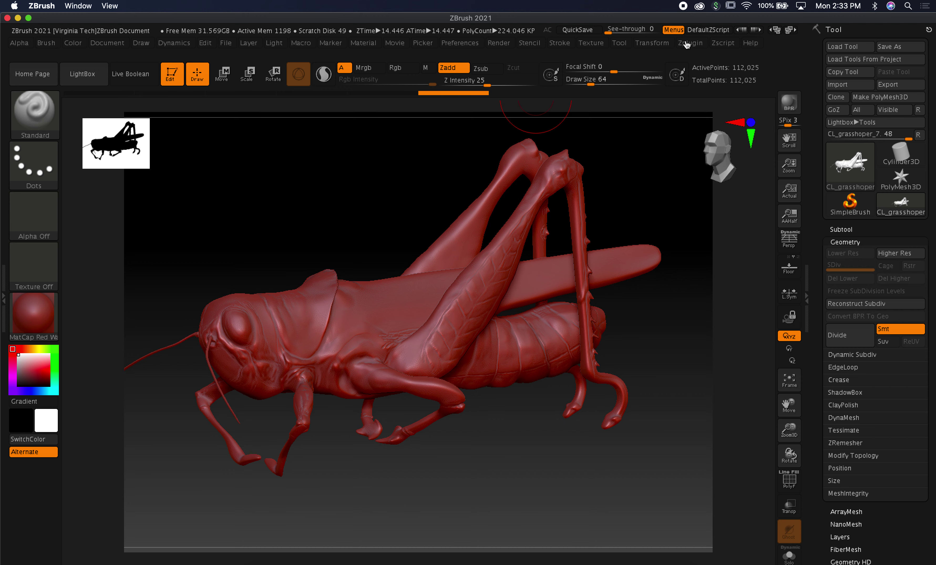
# Step: Start an OBJ export of the grasshopper and create a folder named Printing inside the Grasshopper folder for it
pyautogui.click(700, 45)
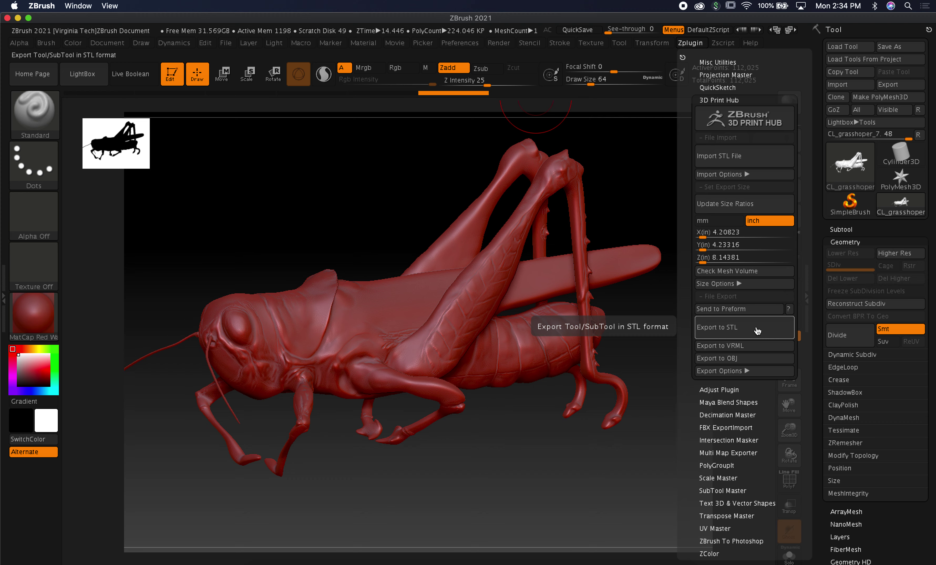
pyautogui.click(762, 359)
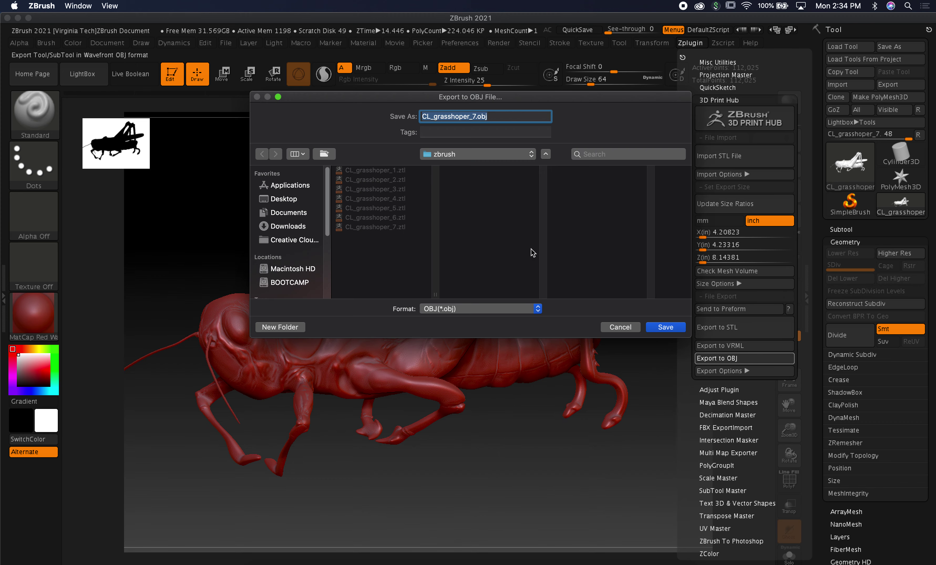
pyautogui.click(443, 154)
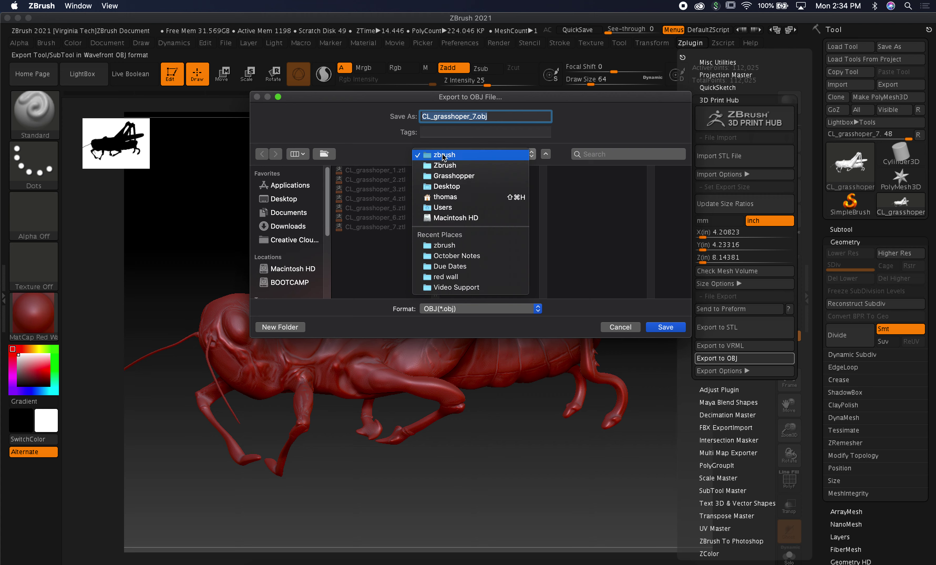
pyautogui.click(453, 176)
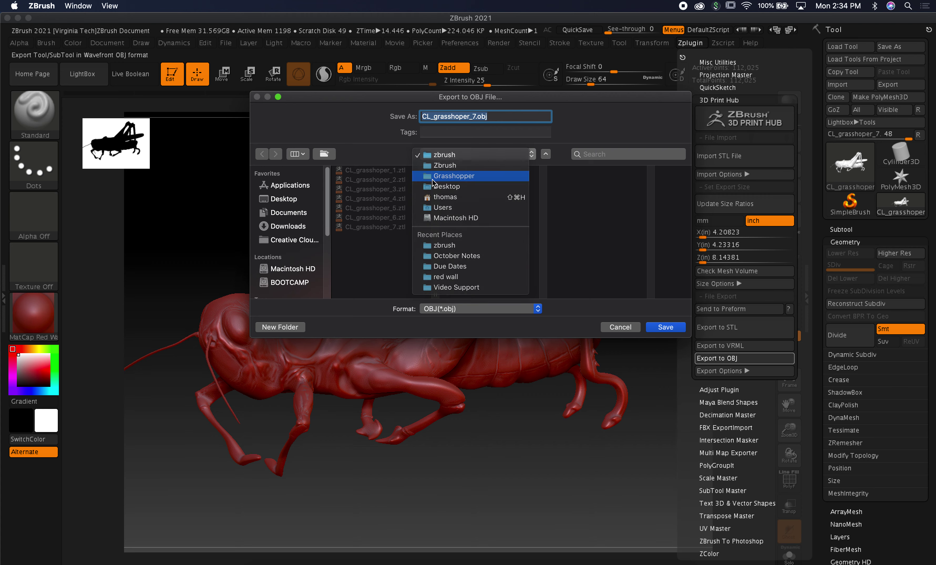
pyautogui.click(286, 328)
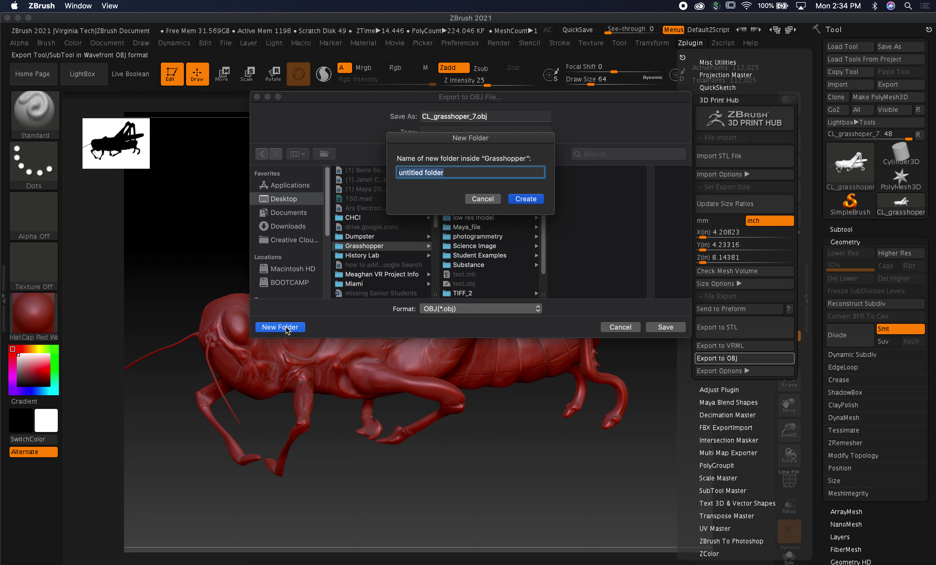
pyautogui.write('Printing')
pyautogui.click(516, 200)
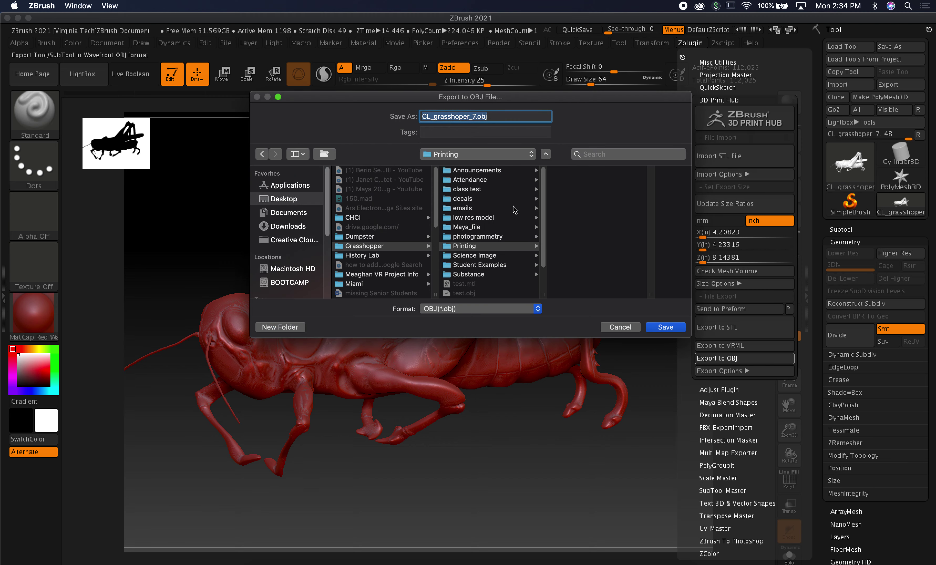
# Step: Name the export CL_grasshoper_print.obj and save it in the Printing folder
pyautogui.click(476, 115)
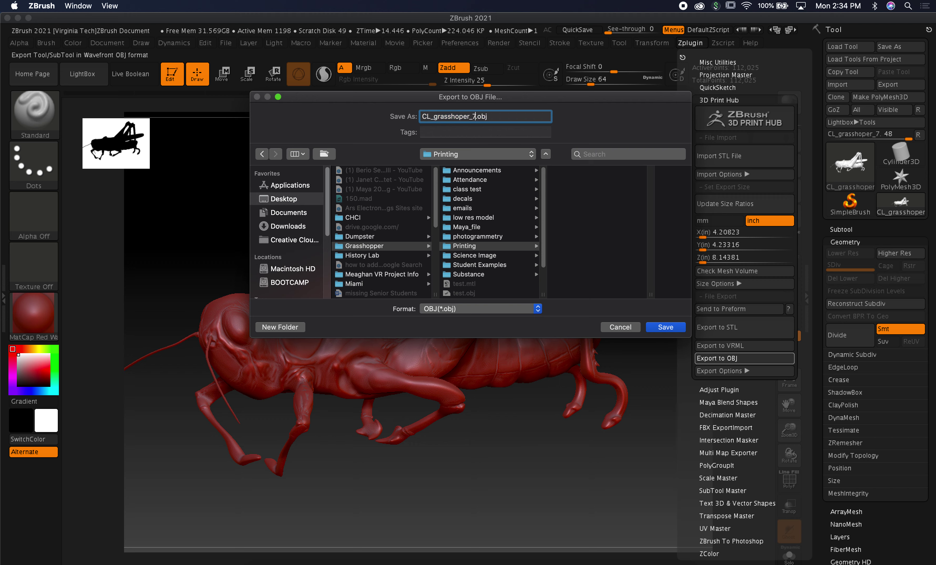
pyautogui.press('BackSpace')
pyautogui.write('pint')
pyautogui.press('BackSpace')
pyautogui.press('BackSpace')
pyautogui.press('BackSpace')
pyautogui.write('rint')
pyautogui.click(675, 330)
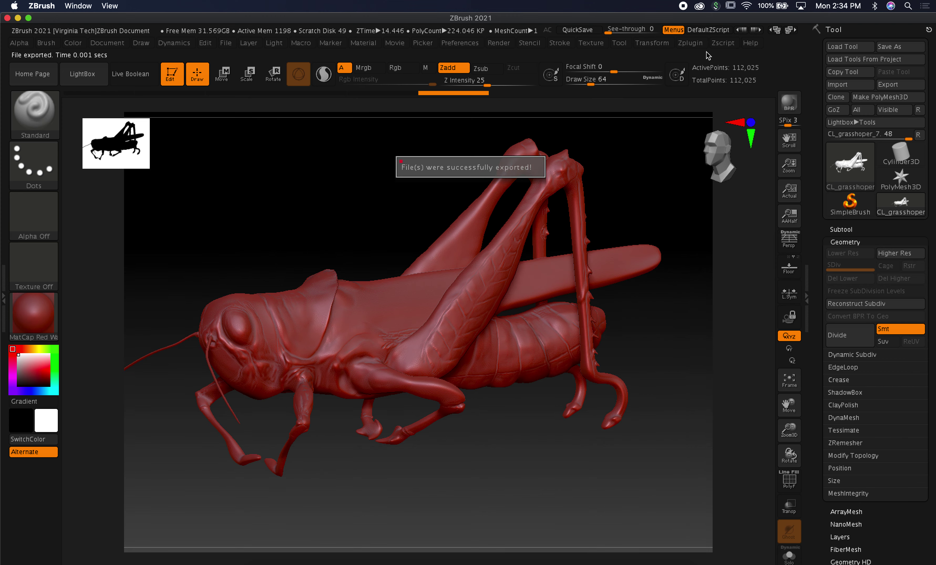
# Step: Export the grasshopper from 3D Print Hub as an STL file named CL_grasshoper_print.stl in the Printing folder
pyautogui.click(686, 43)
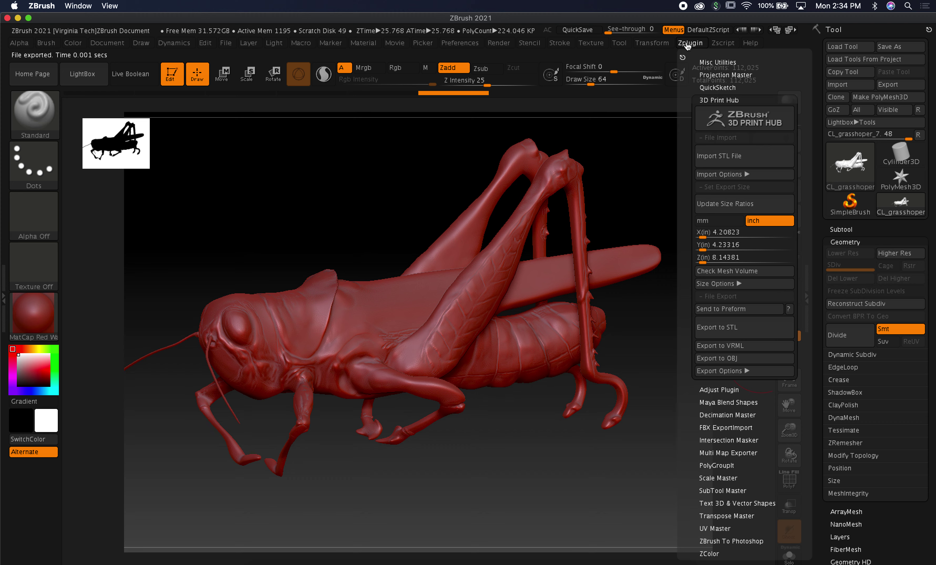
pyautogui.click(747, 328)
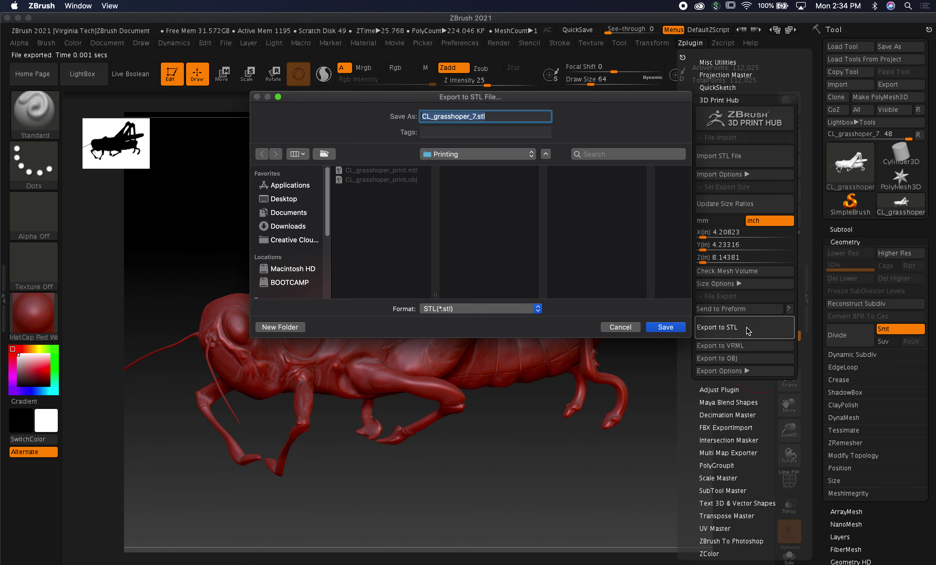
pyautogui.click(476, 117)
pyautogui.press('BackSpace')
pyautogui.write('print')
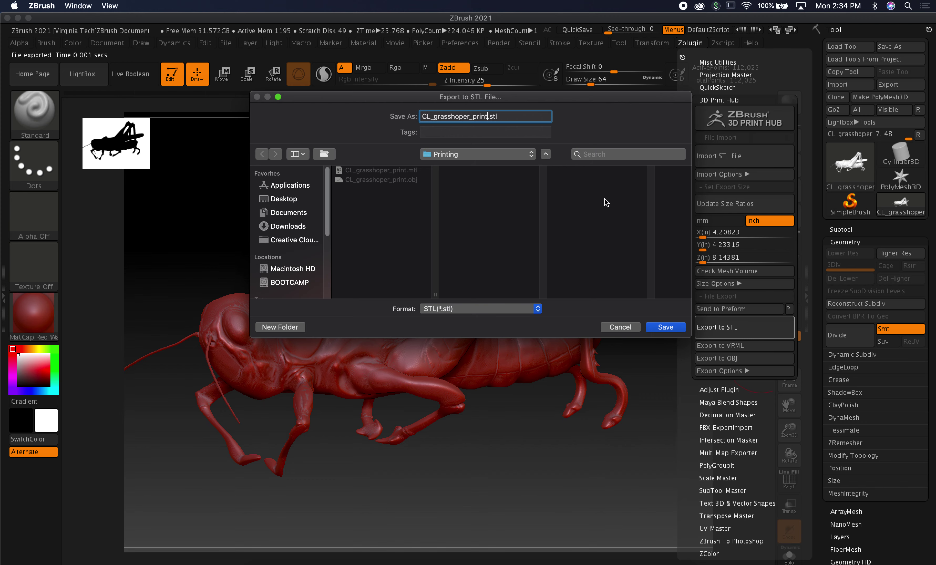
pyautogui.click(663, 331)
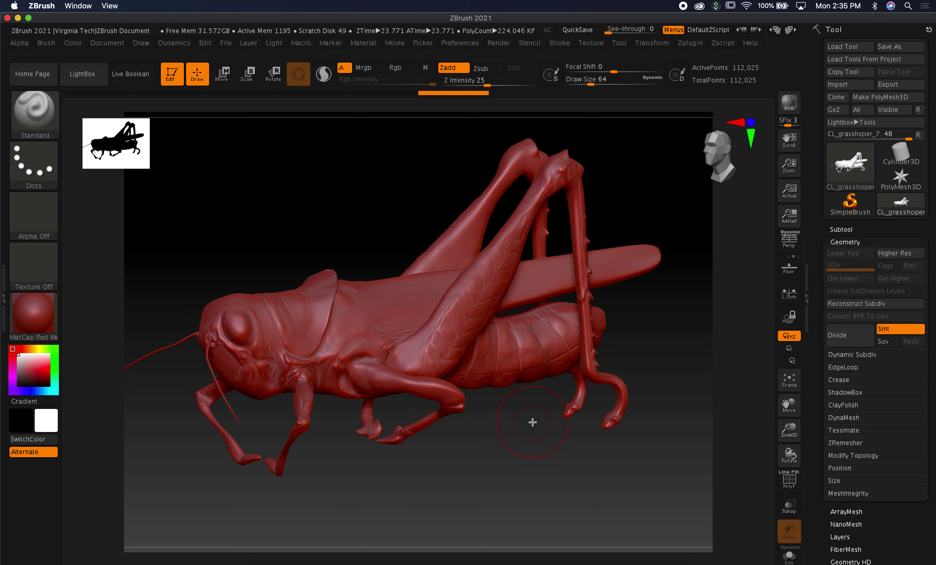
pyautogui.moveTo(534, 456)
pyautogui.mouseDown()
pyautogui.moveTo(597, 464)
pyautogui.moveTo(510, 462)
pyautogui.moveTo(528, 472)
pyautogui.mouseUp()
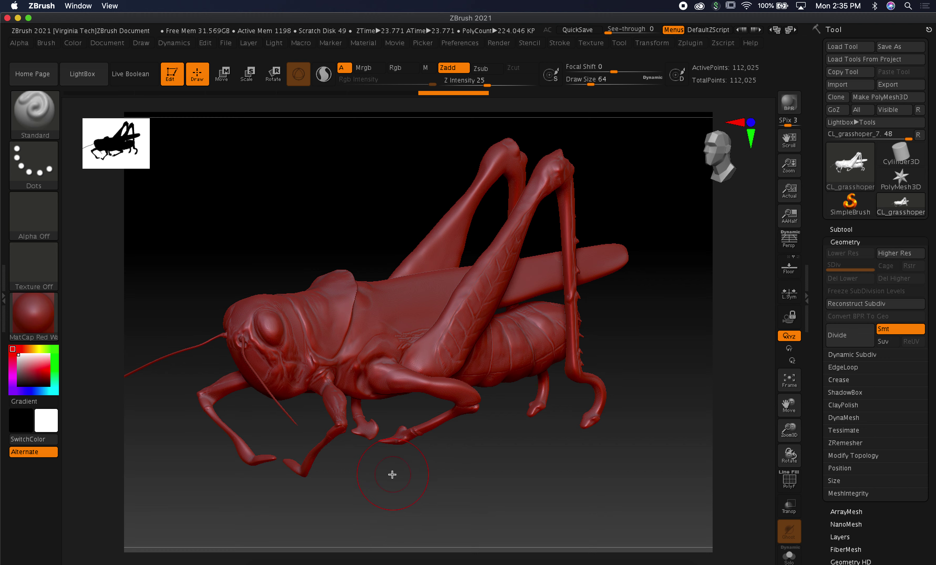
# Step: Switch to Meshmixer and import CL_grasshoper_print.obj from the Printing folder
pyautogui.press('super+Tab')
pyautogui.press('super+Tab')
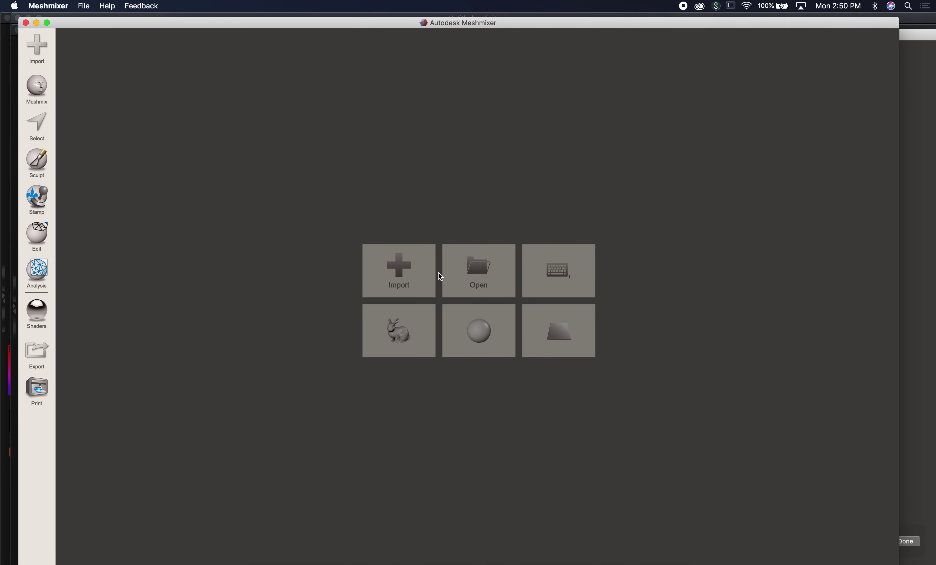
pyautogui.click(420, 271)
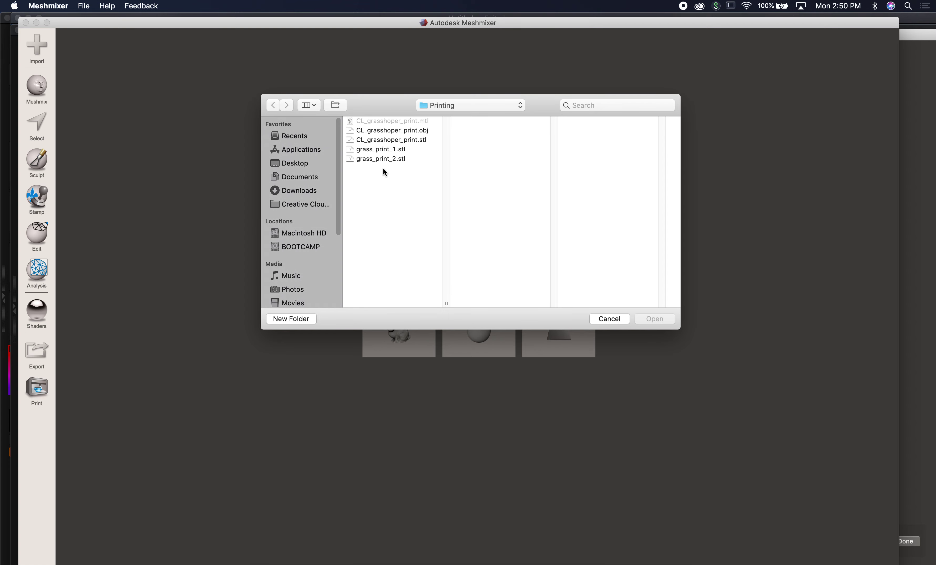
pyautogui.click(409, 132)
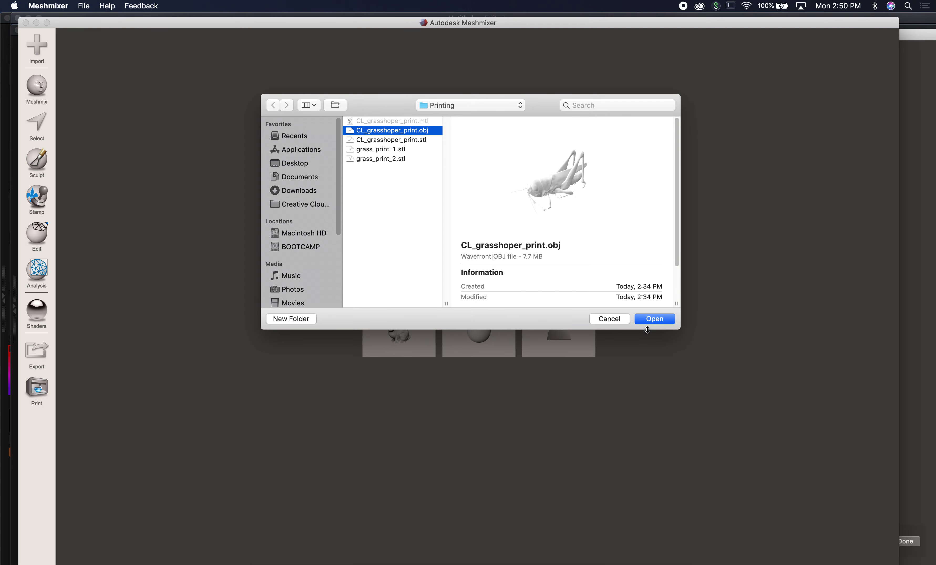
pyautogui.click(661, 319)
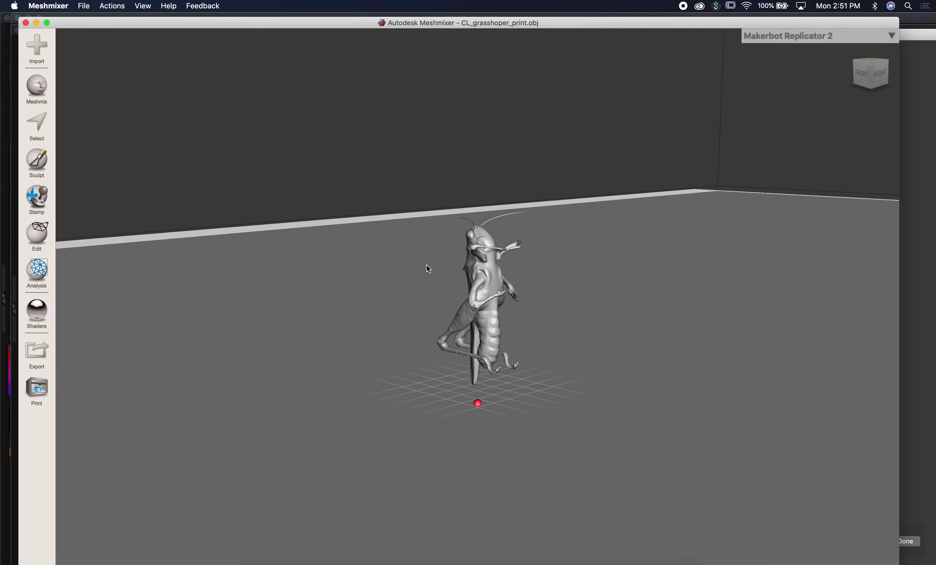
# Step: Examine the imported grasshopper's position and scale on the Makerbot Replicator 2 bed and review the editing and analysis tools
pyautogui.moveTo(449, 272); pyautogui.dragTo(186, 268, button='right')
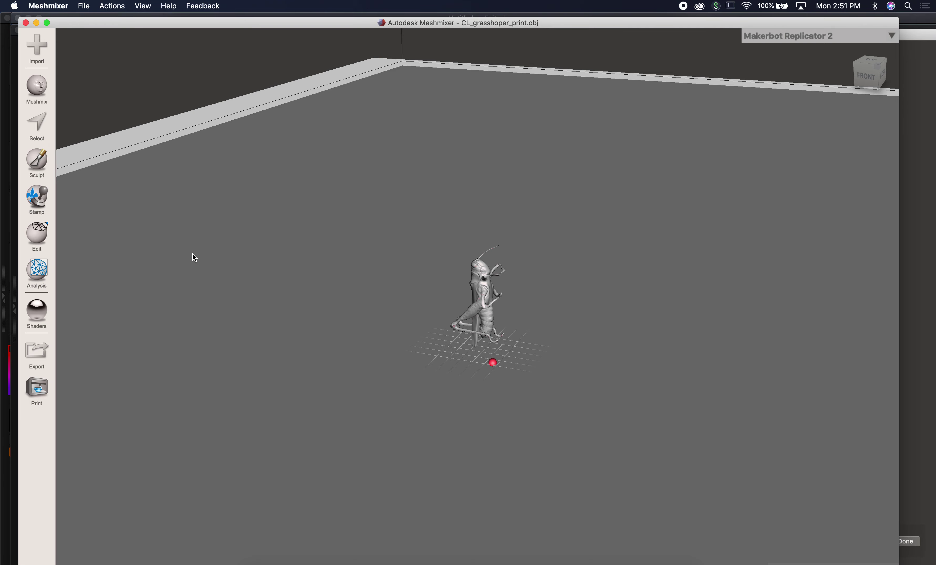
pyautogui.scroll(-5, 520, 314)
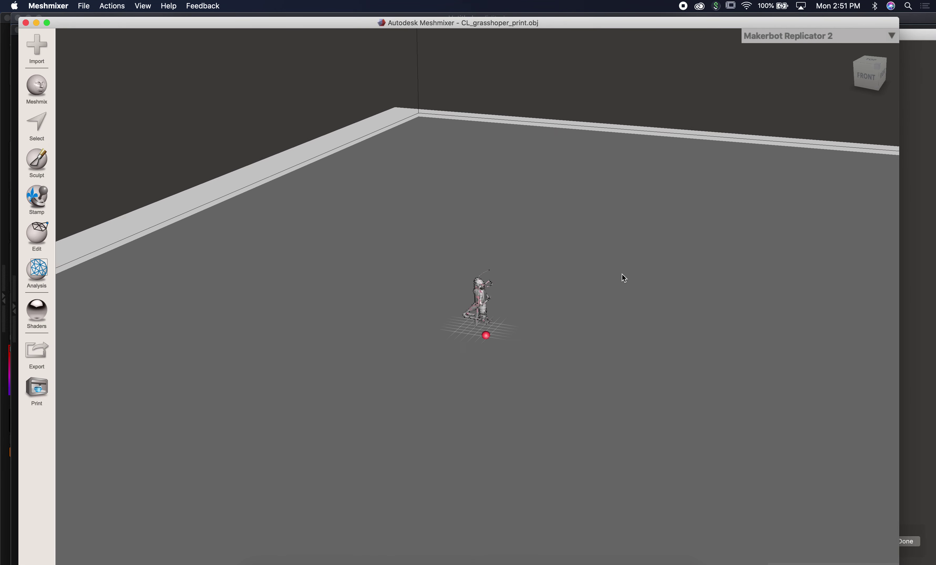
pyautogui.moveTo(624, 278); pyautogui.dragTo(213, 286, button='right')
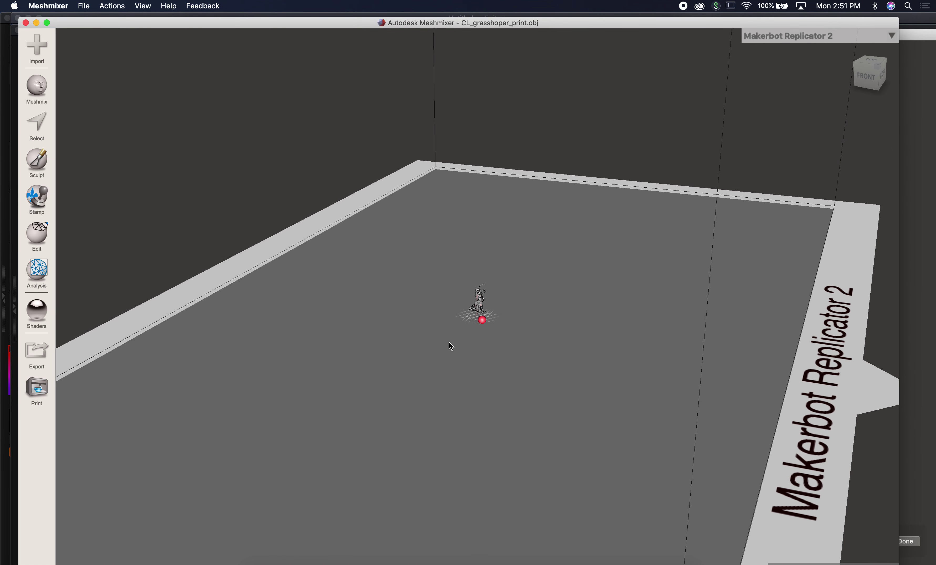
pyautogui.scroll(10, 648, 398)
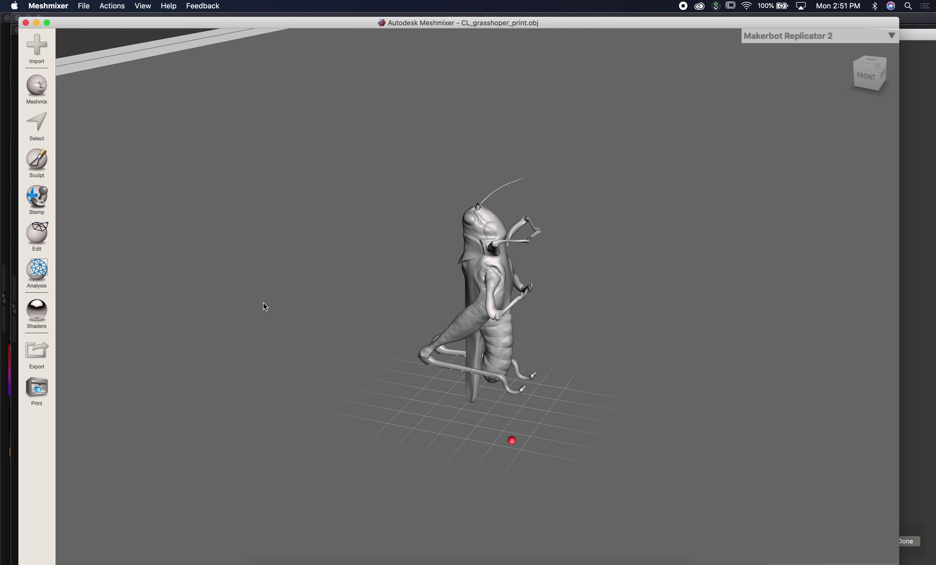
pyautogui.click(36, 243)
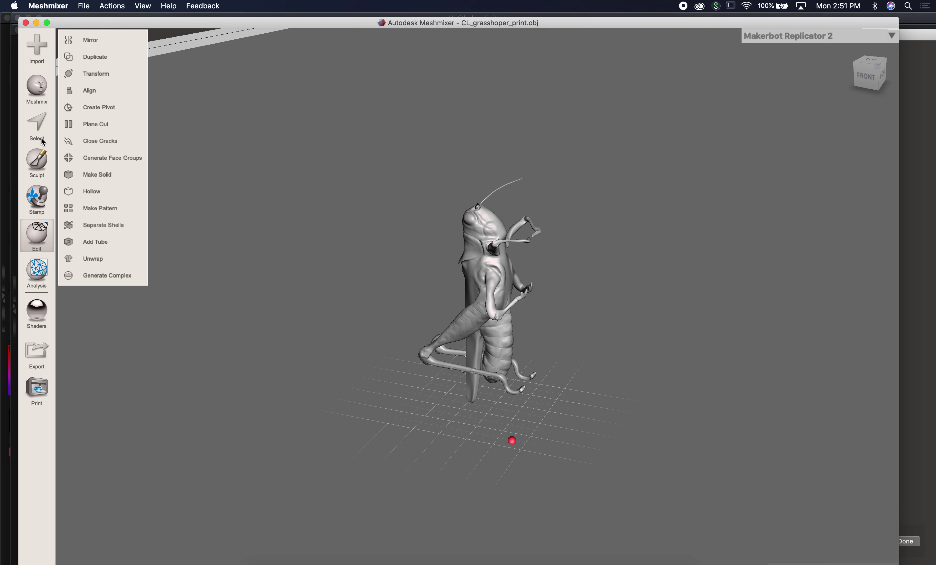
pyautogui.click(37, 275)
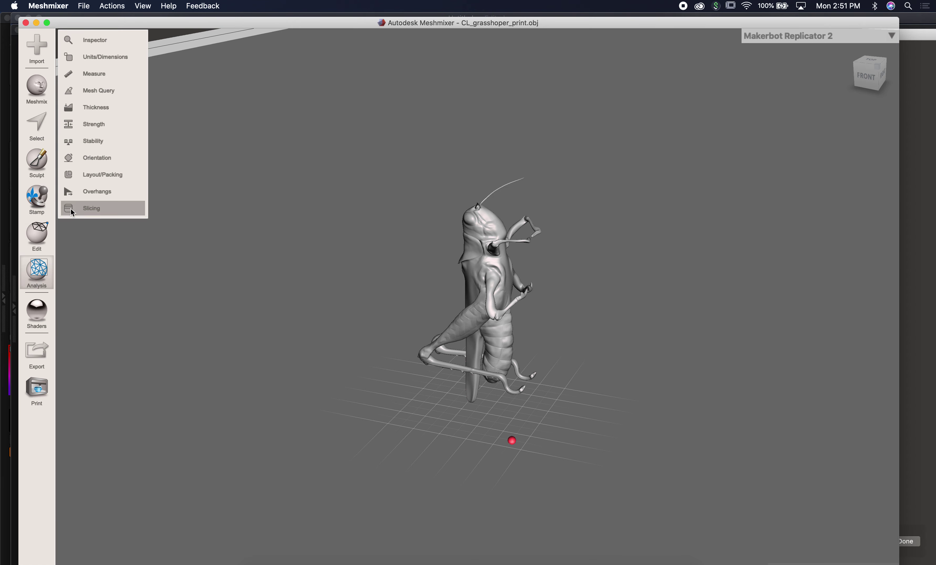
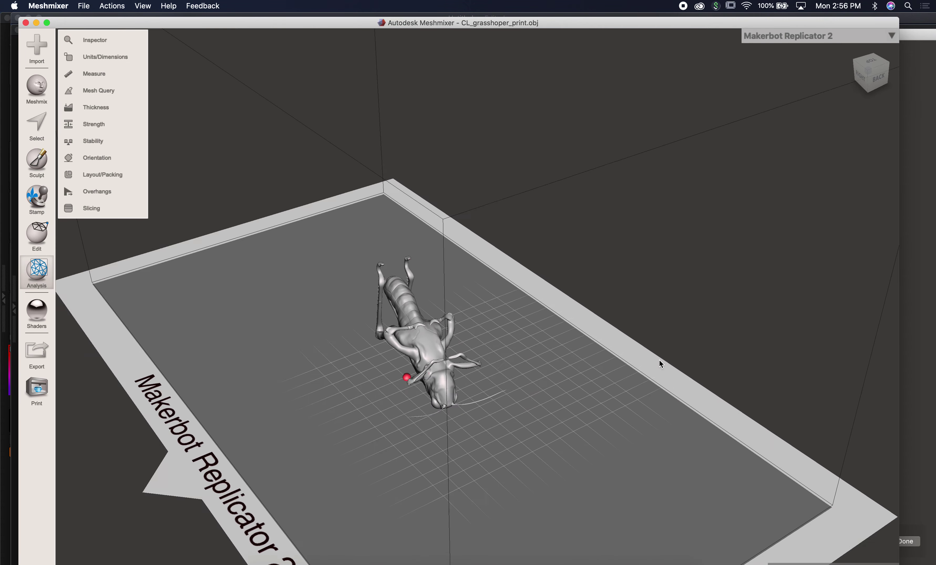
# Step: Rotate the grasshopper slightly with Transform, to about 2.5° X, 7.8° Y and 0.05° Z, and accept it
pyautogui.scroll(5, 665, 342)
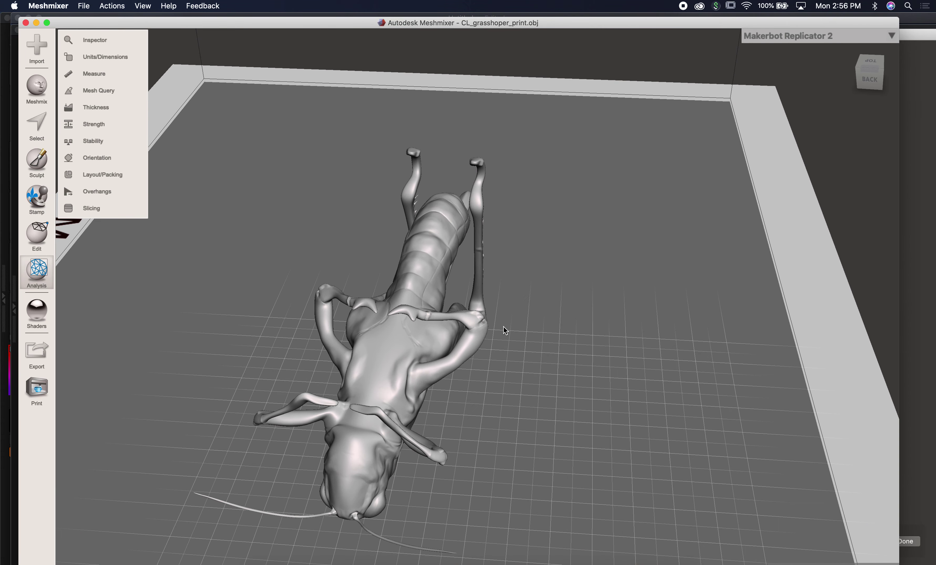
pyautogui.scroll(-3, 505, 321)
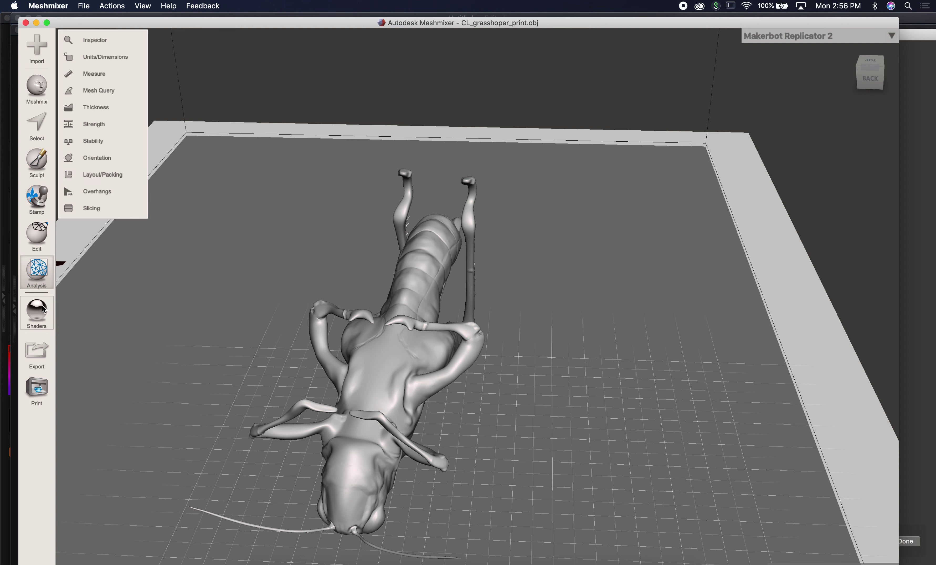
pyautogui.moveTo(37, 240)
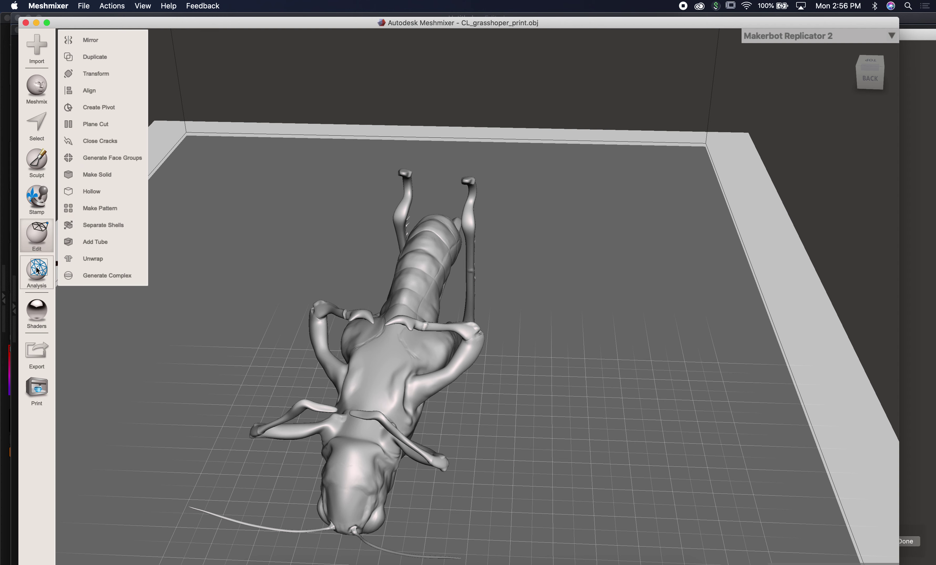
pyautogui.moveTo(37, 270)
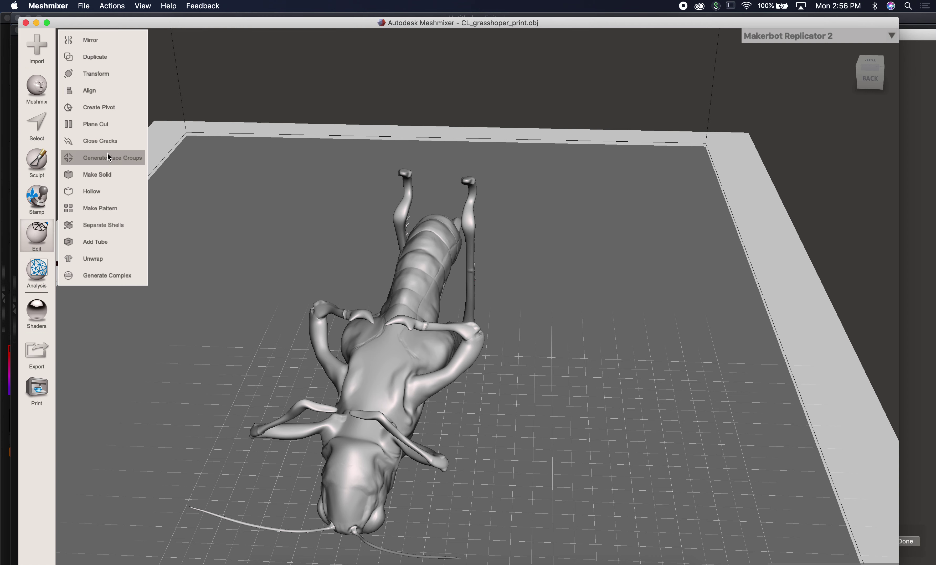
pyautogui.click(108, 74)
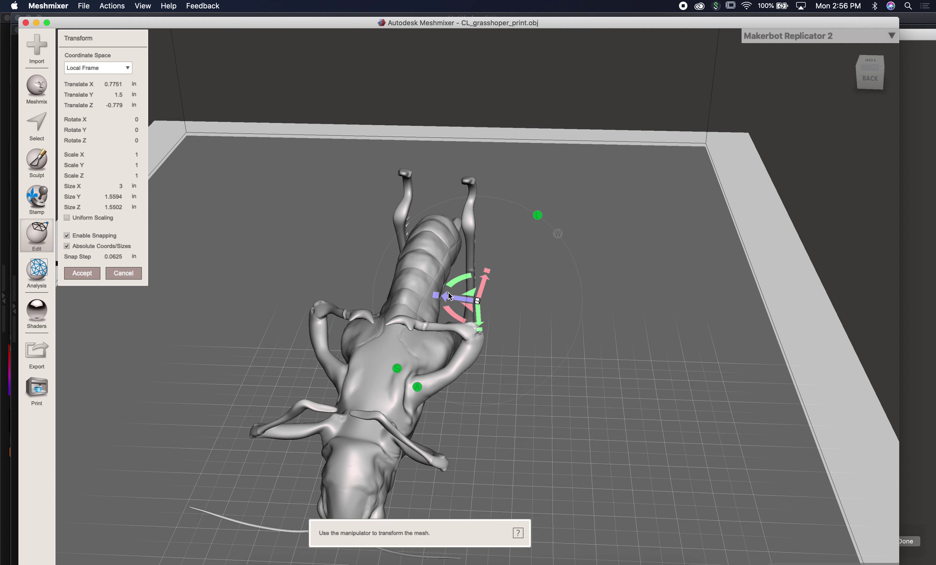
pyautogui.moveTo(494, 302)
pyautogui.mouseDown(button='right')
pyautogui.moveTo(494, 341)
pyautogui.moveTo(485, 316)
pyautogui.mouseUp(button='right')
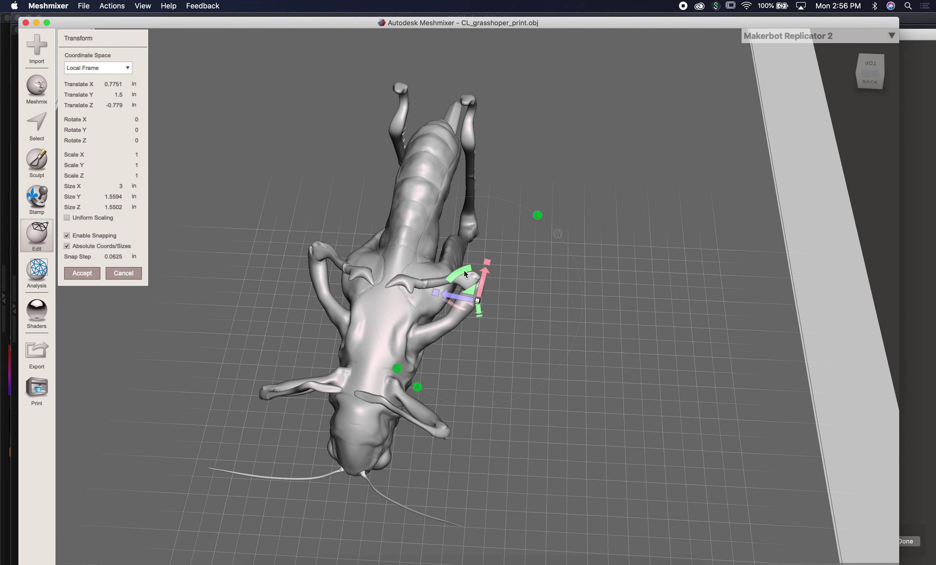
pyautogui.moveTo(466, 275); pyautogui.dragTo(461, 275)
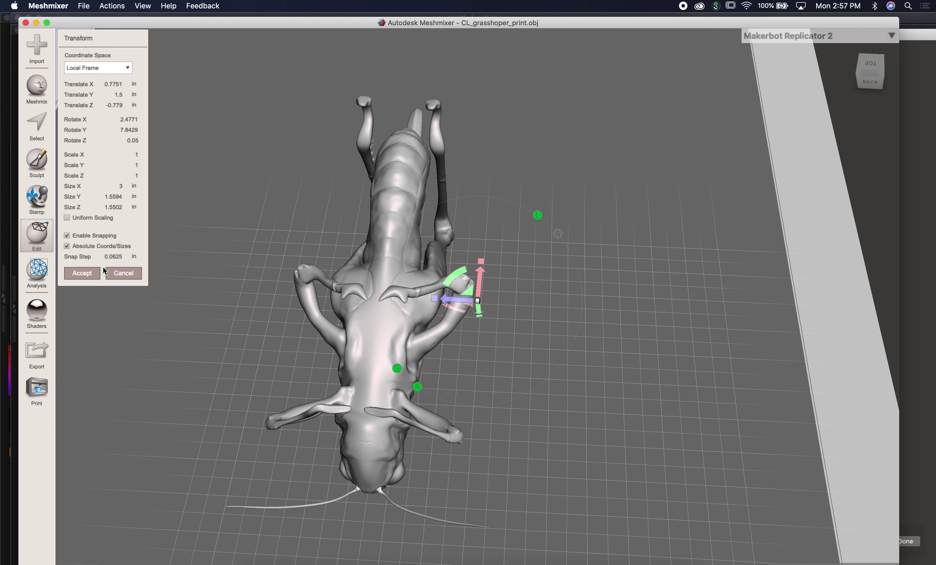
pyautogui.click(81, 274)
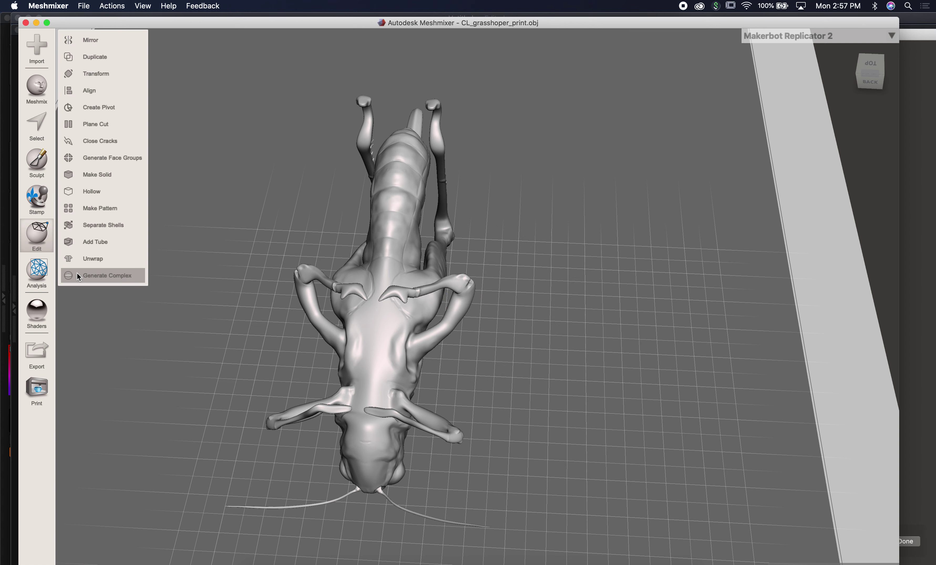
# Step: Preview the grasshopper's slice contours with the Slicing analysis, then close the preview
pyautogui.click(43, 274)
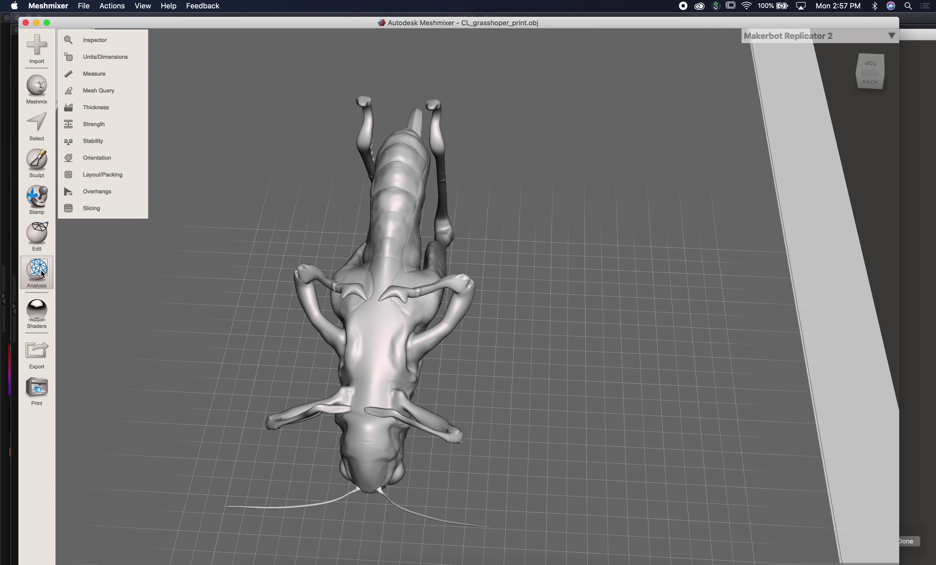
pyautogui.click(83, 212)
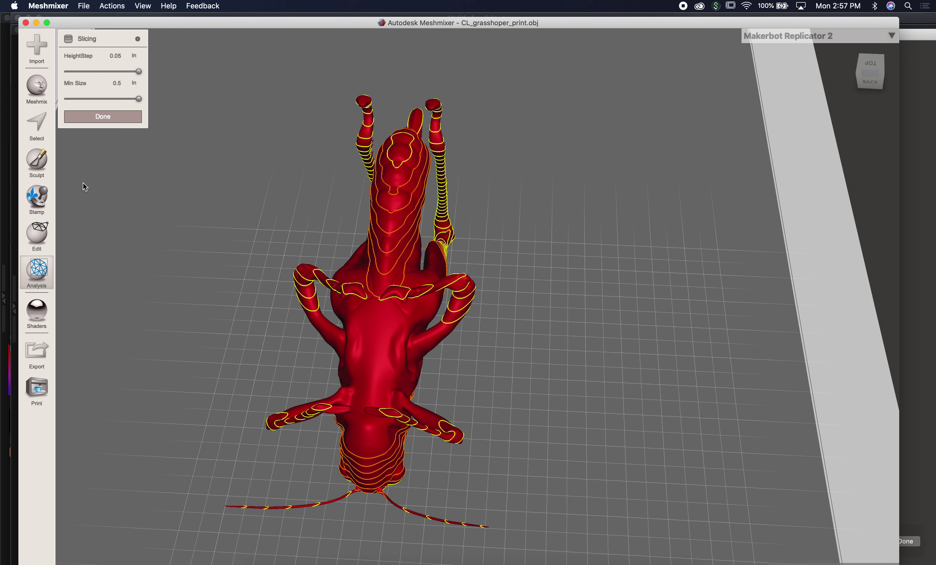
pyautogui.click(116, 118)
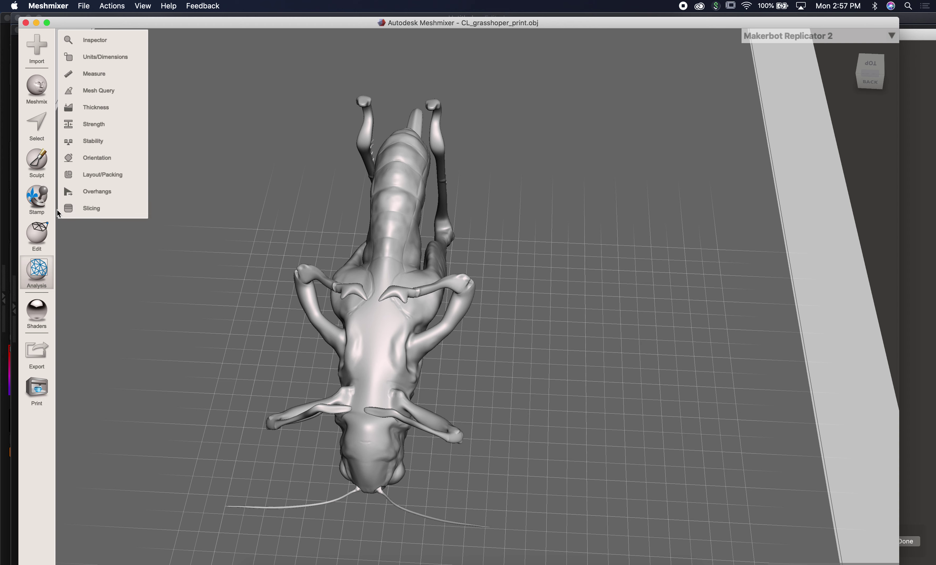
# Step: Try a Plane Cut through the grasshopper's body that discards the lower half
pyautogui.click(40, 240)
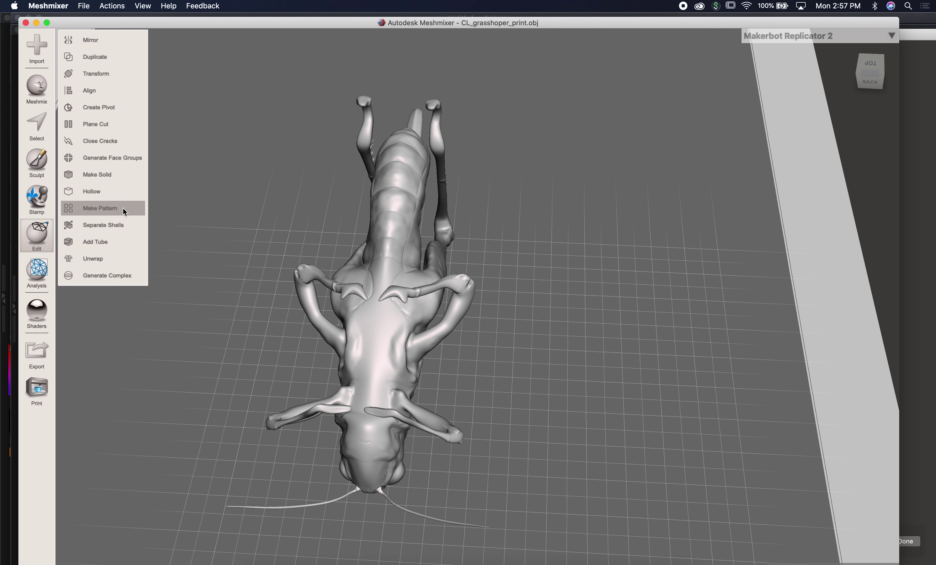
pyautogui.click(129, 123)
pyautogui.moveTo(342, 267); pyautogui.dragTo(494, 248, button='right')
pyautogui.moveTo(548, 377); pyautogui.dragTo(550, 392)
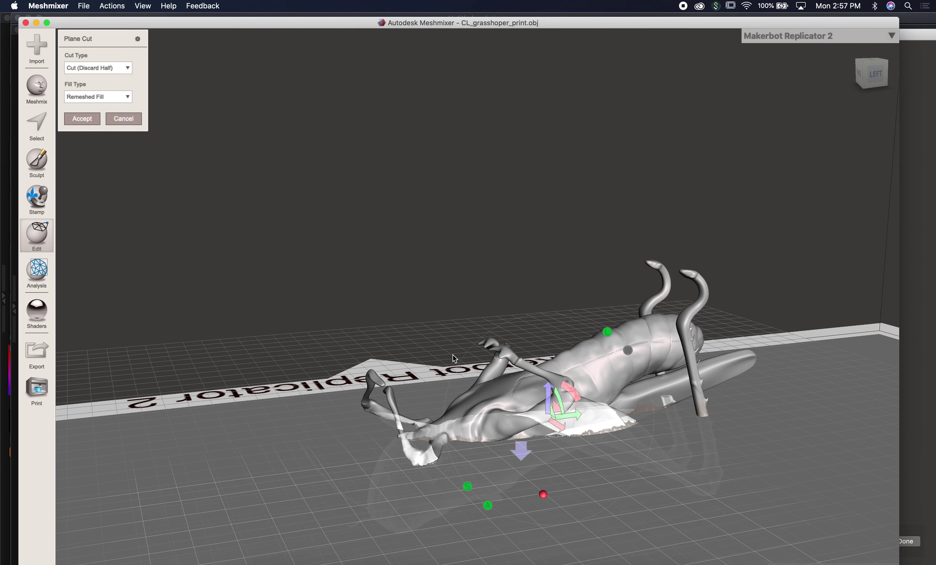
pyautogui.moveTo(364, 317); pyautogui.dragTo(493, 359, button='right')
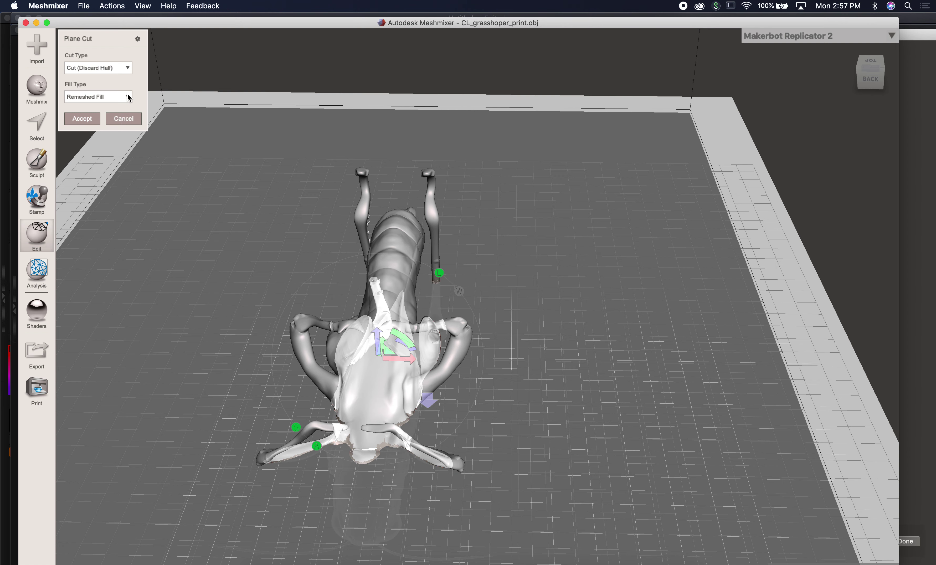
pyautogui.click(128, 119)
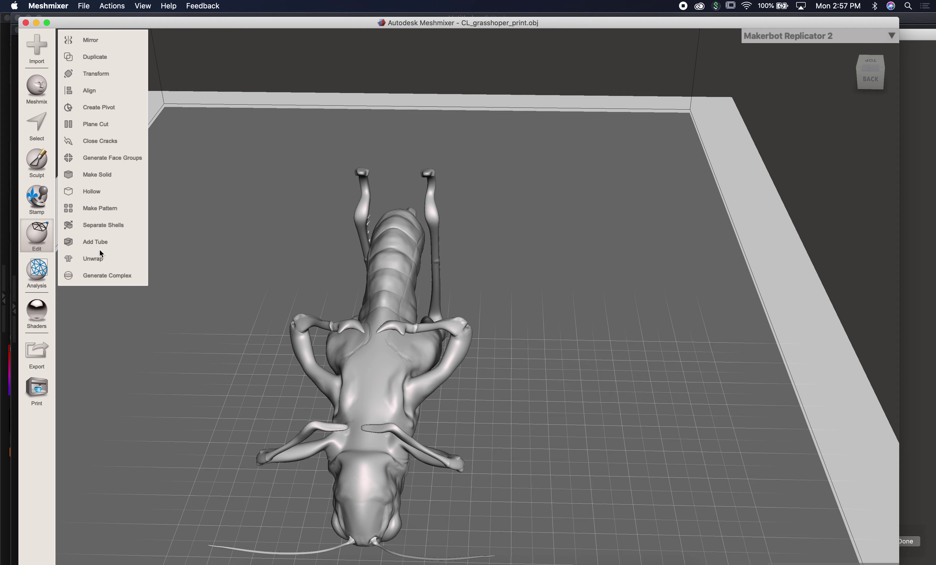
# Step: Rotate the grasshopper onto its side with Transform, to about -88.9° X, 5.3° Y and 14.3° Z, and accept it
pyautogui.click(122, 74)
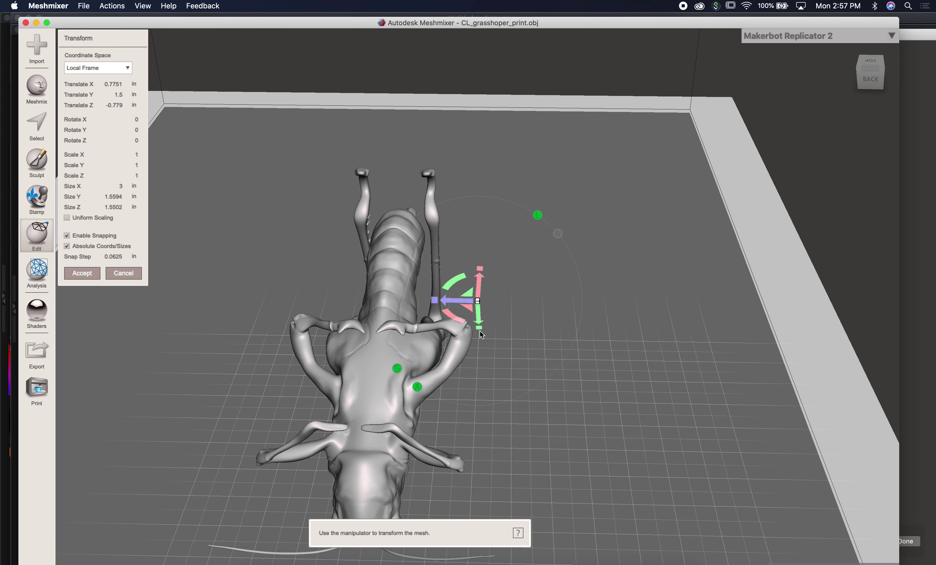
pyautogui.moveTo(437, 336); pyautogui.dragTo(457, 326, button='right')
pyautogui.moveTo(458, 332); pyautogui.dragTo(413, 274)
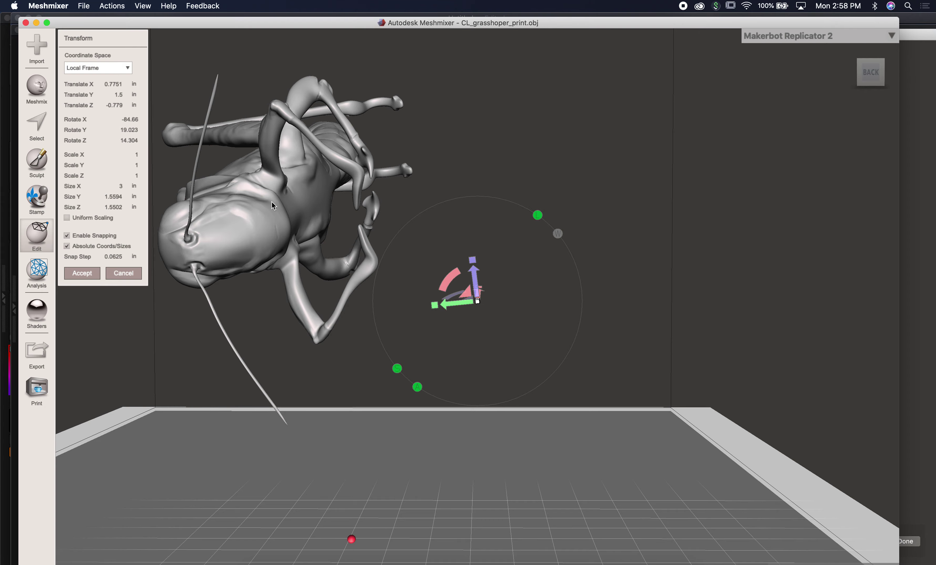
pyautogui.moveTo(545, 324); pyautogui.dragTo(421, 311, button='right')
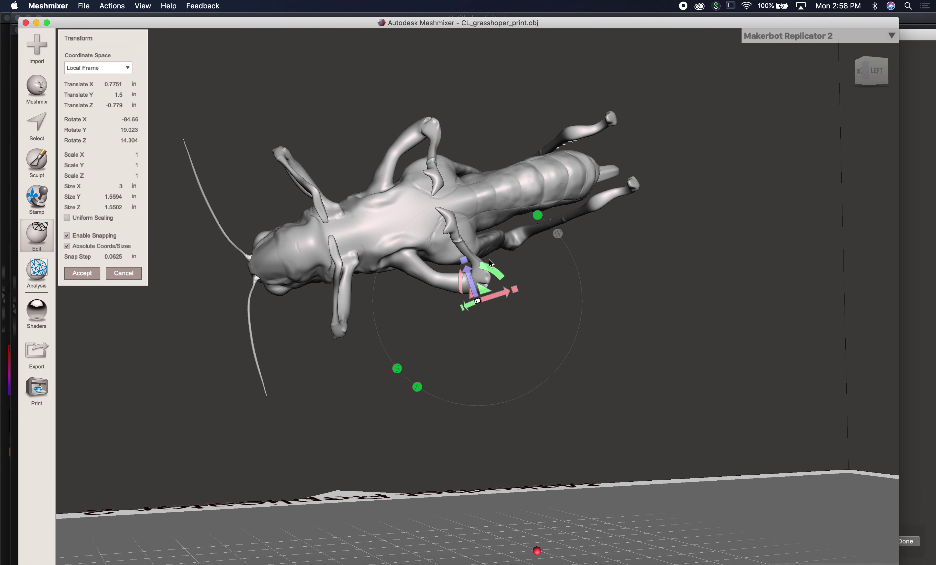
pyautogui.moveTo(492, 267); pyautogui.dragTo(498, 276)
pyautogui.moveTo(494, 297); pyautogui.dragTo(565, 325, button='right')
pyautogui.moveTo(453, 295)
pyautogui.mouseDown()
pyautogui.moveTo(448, 288)
pyautogui.moveTo(444, 301)
pyautogui.mouseUp()
pyautogui.scroll(-5, 502, 361)
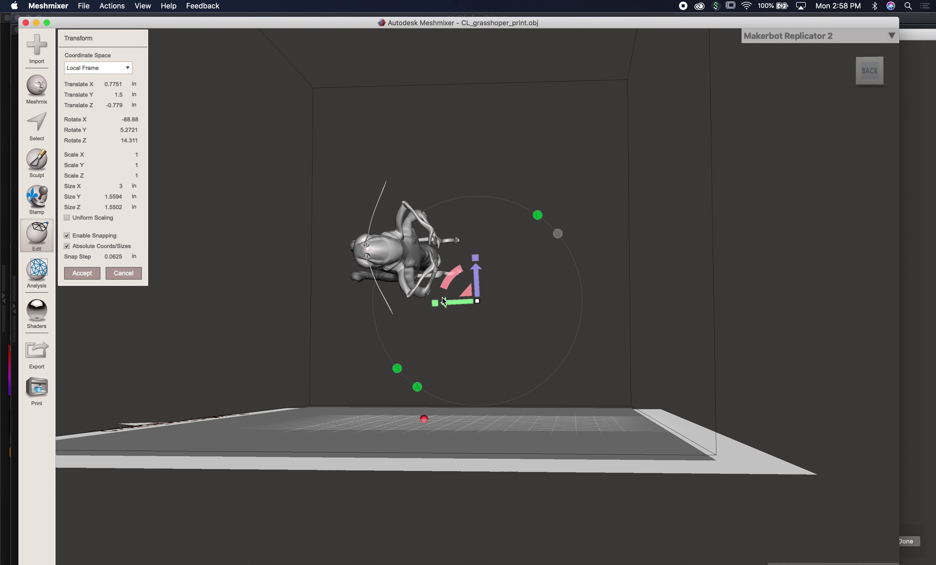
pyautogui.moveTo(432, 342); pyautogui.dragTo(413, 368, button='right')
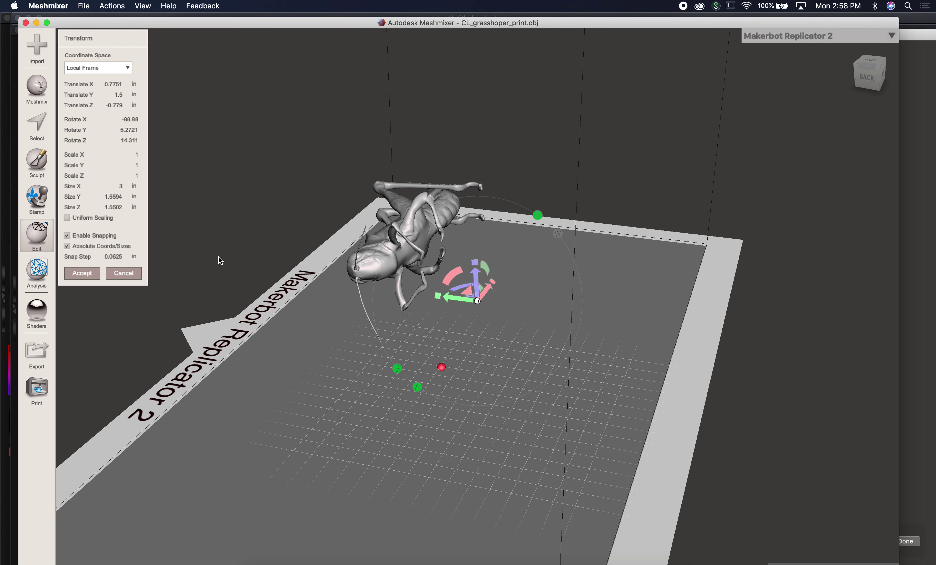
pyautogui.click(90, 275)
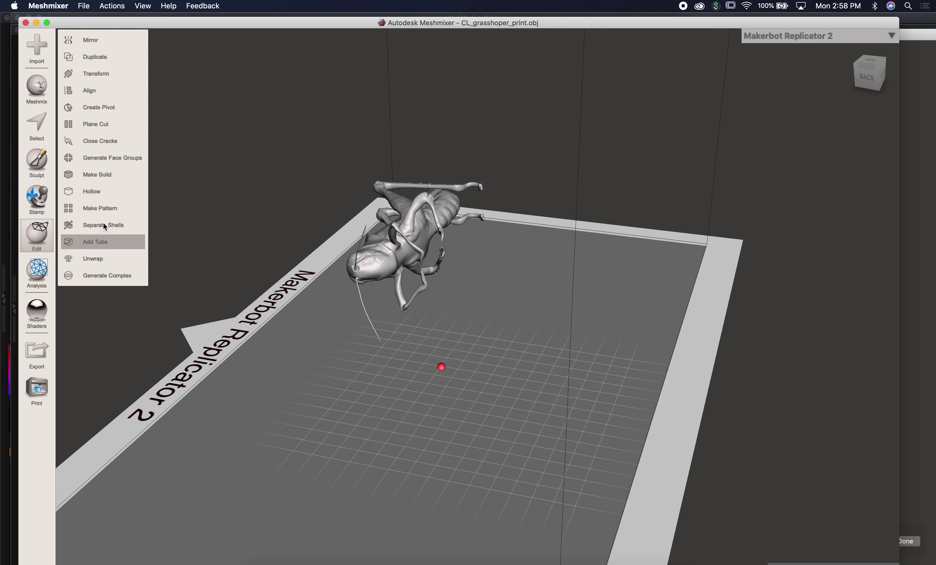
# Step: Split the grasshopper lengthwise through its body with a Plane Cut set to Slice (Keep Both) and Remeshed Fill, and accept it
pyautogui.click(109, 124)
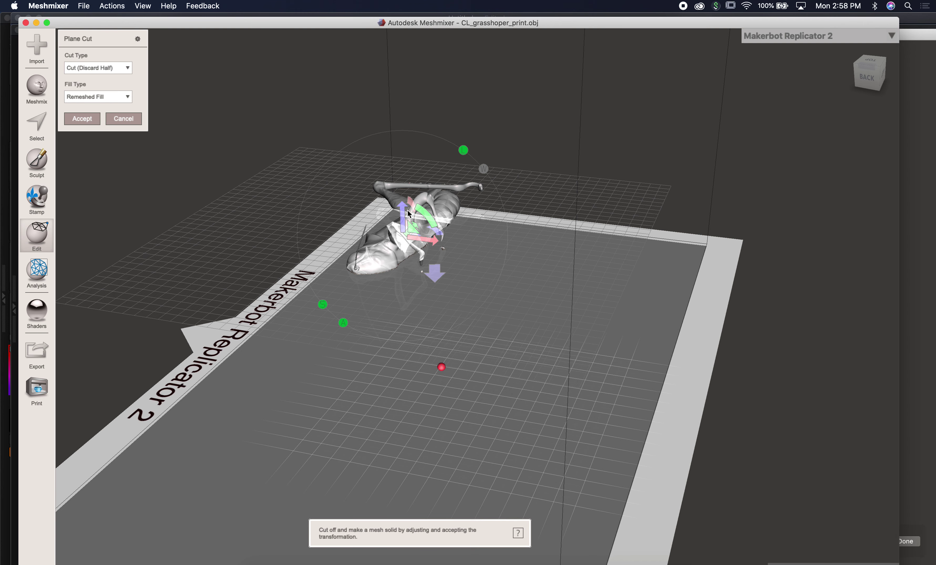
pyautogui.moveTo(408, 213)
pyautogui.mouseDown()
pyautogui.moveTo(404, 223)
pyautogui.moveTo(404, 208)
pyautogui.mouseUp()
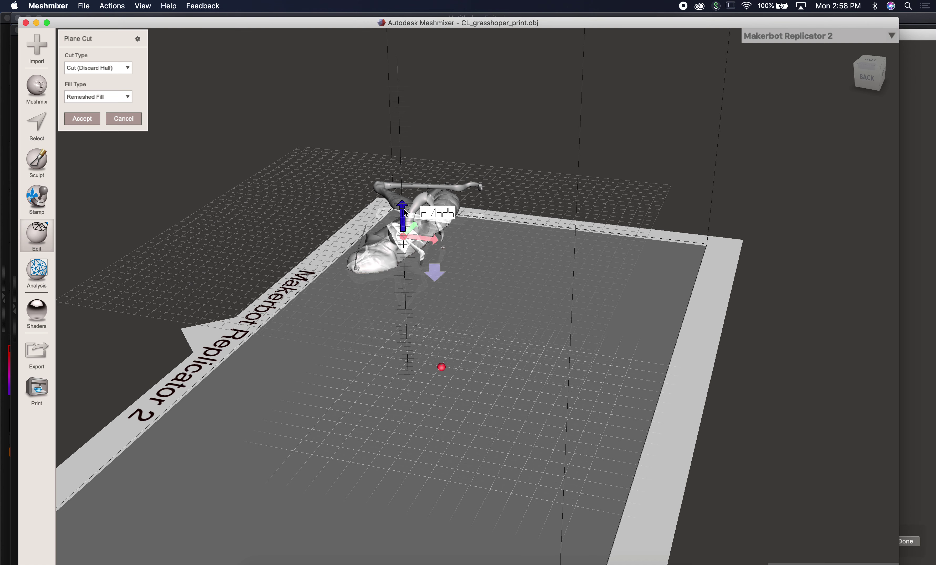
pyautogui.scroll(5, 372, 208)
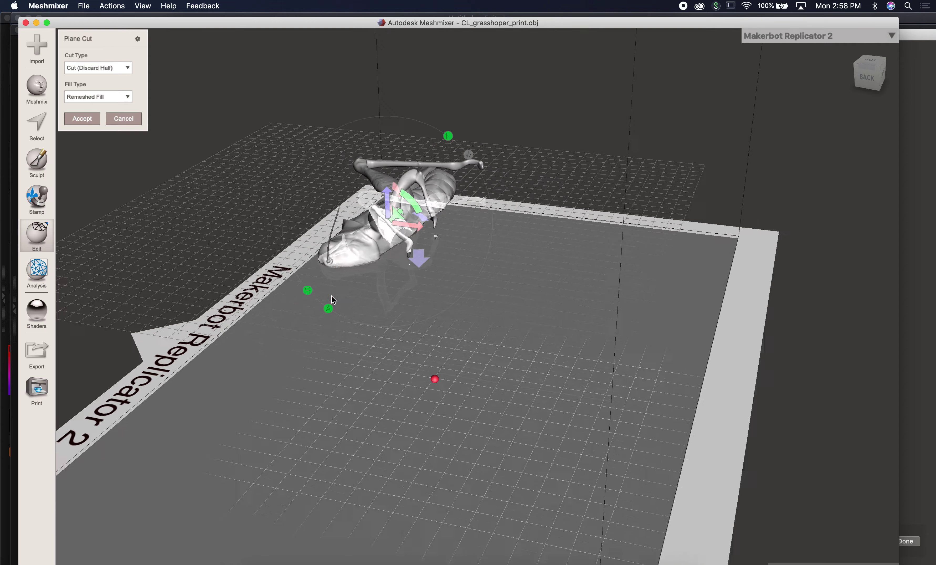
pyautogui.scroll(-8, 372, 208)
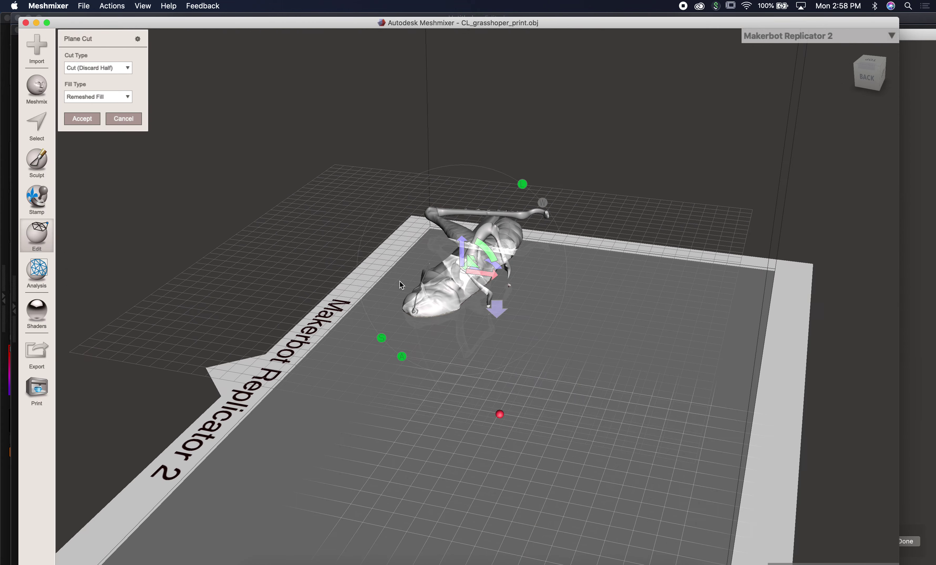
pyautogui.scroll(-1, 424, 283)
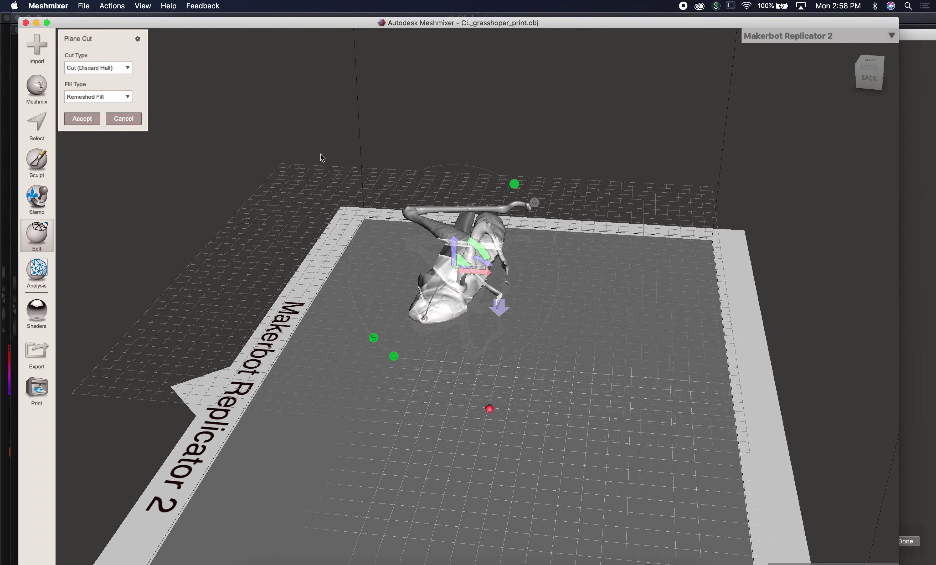
pyautogui.click(121, 68)
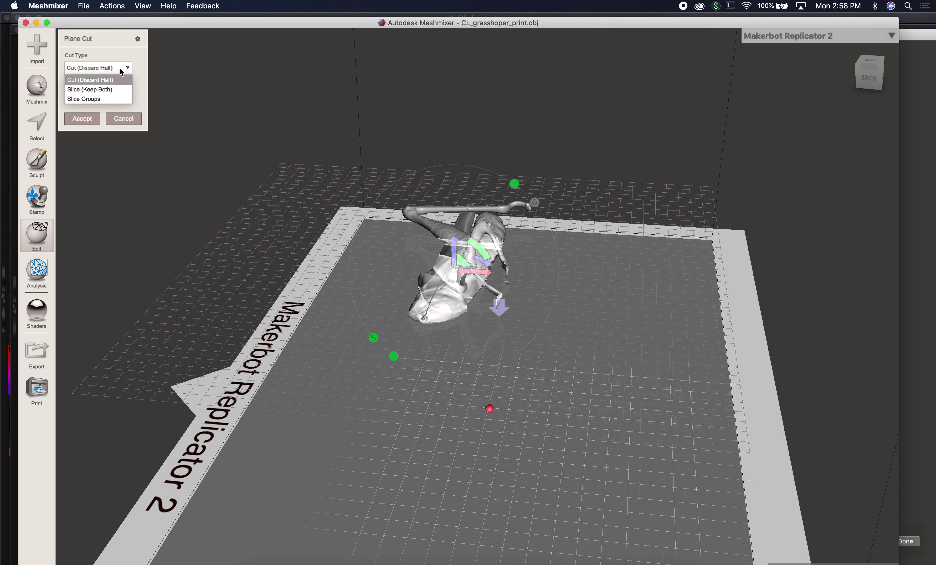
pyautogui.click(105, 90)
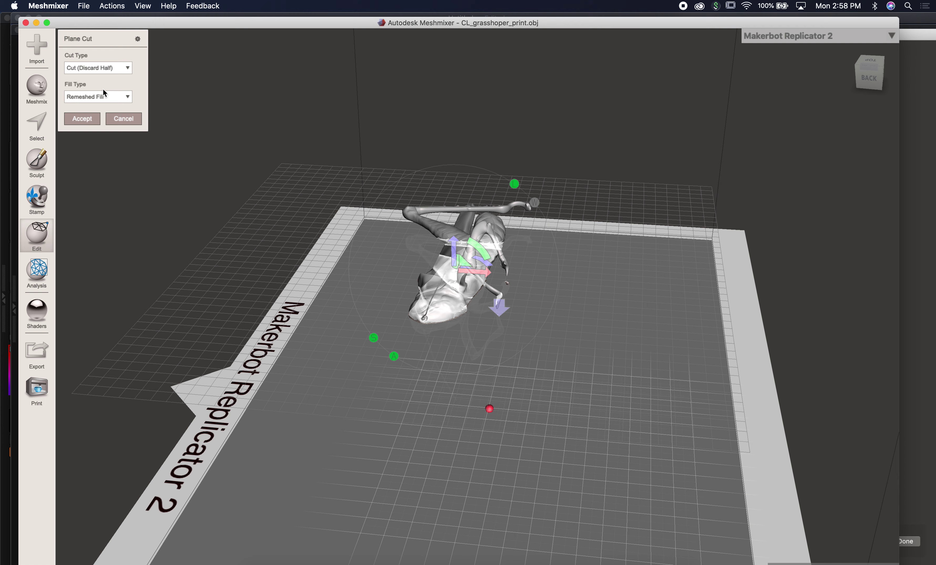
pyautogui.click(86, 125)
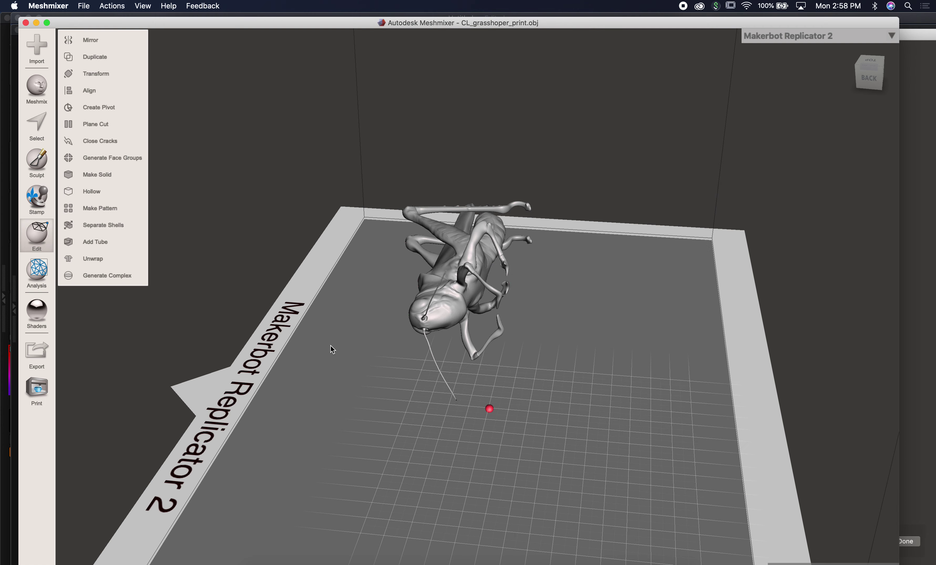
# Step: Generate face groups on the sliced grasshopper in Edge Angle mode with angle threshold 10 and size threshold 0, and accept them
pyautogui.scroll(5, 527, 376)
pyautogui.moveTo(527, 379); pyautogui.dragTo(427, 346, button='right')
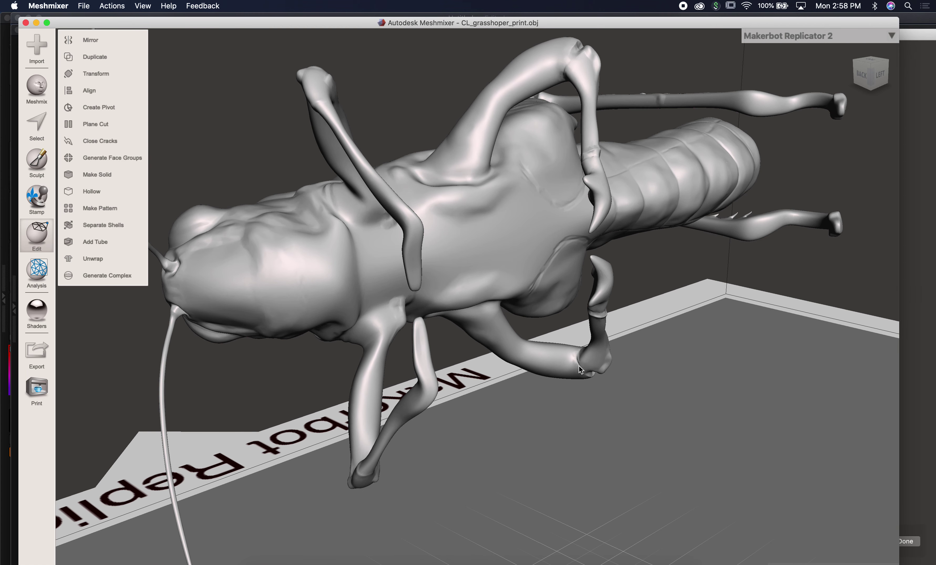
pyautogui.scroll(-3, 369, 352)
pyautogui.scroll(-1, 370, 341)
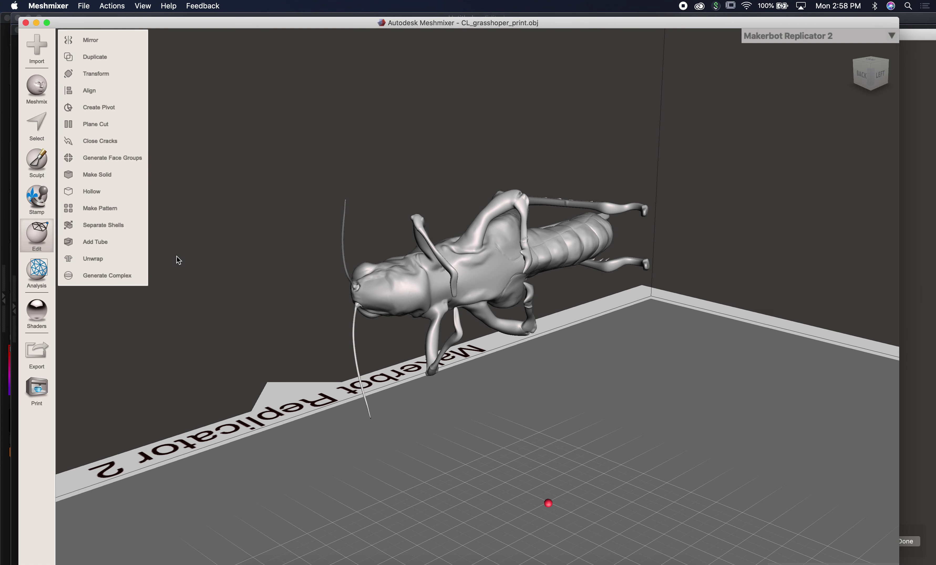
pyautogui.moveTo(224, 276); pyautogui.dragTo(256, 289, button='right')
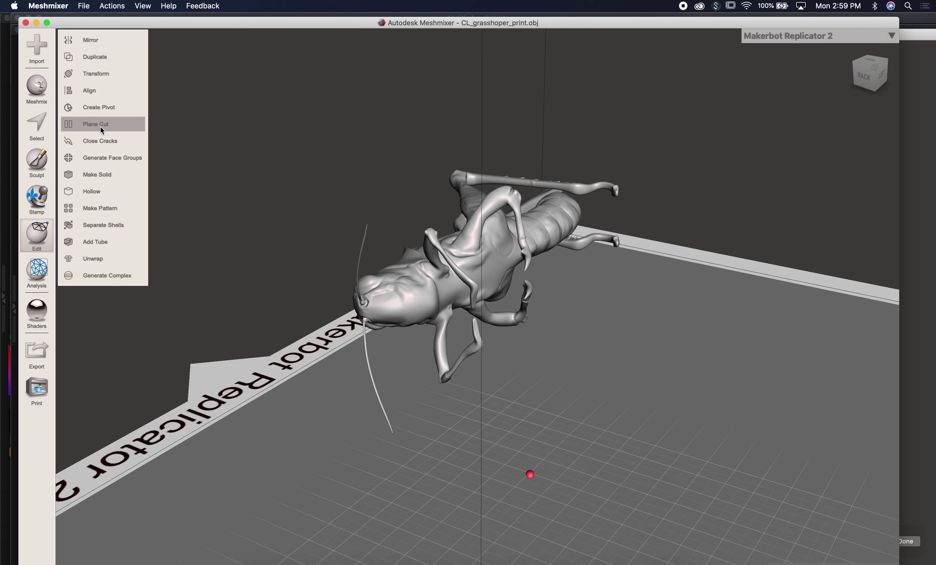
pyautogui.click(111, 160)
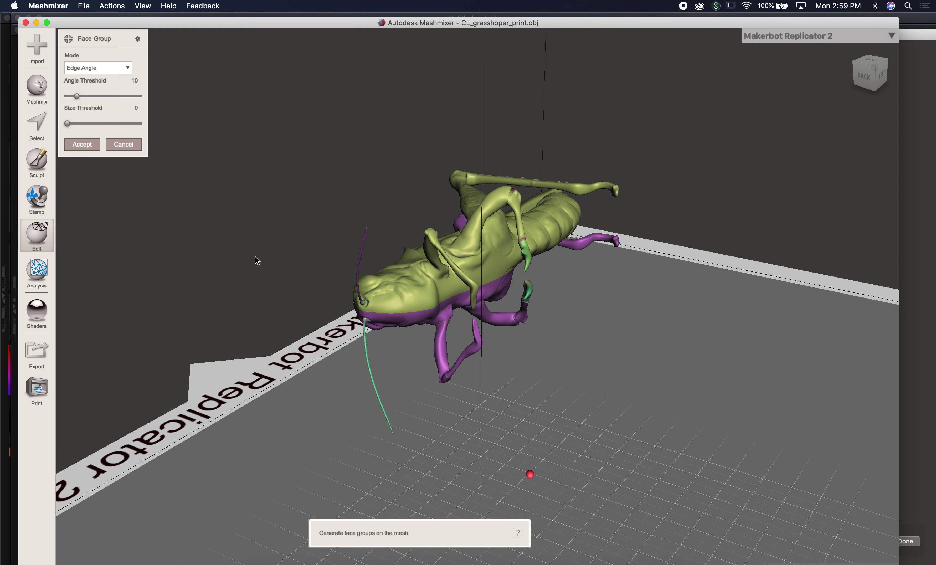
pyautogui.moveTo(257, 260); pyautogui.dragTo(337, 290, button='right')
pyautogui.moveTo(403, 273); pyautogui.dragTo(401, 304, button='right')
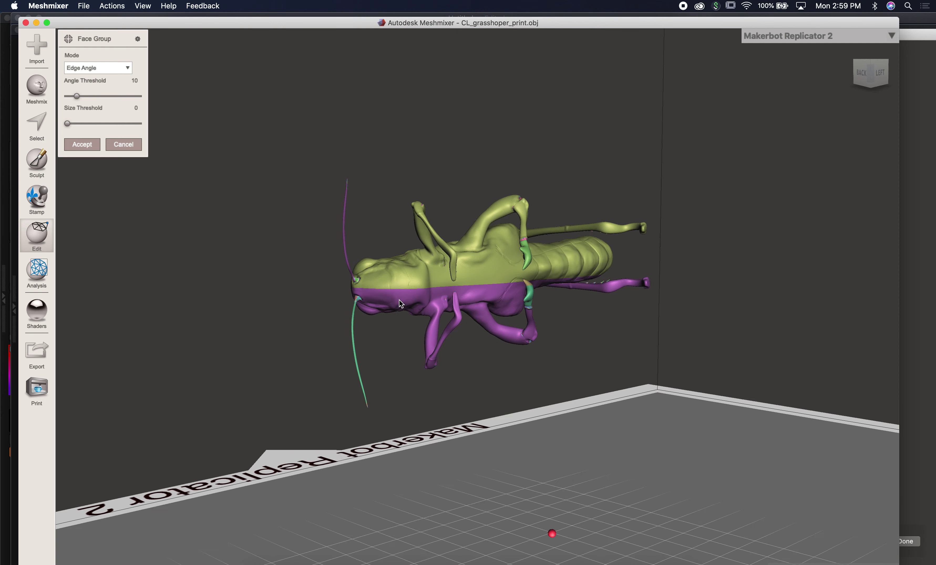
pyautogui.click(88, 145)
# Step: Examine the colored face groups and the cut line along the grasshopper's underside, back and head
pyautogui.moveTo(429, 257); pyautogui.dragTo(331, 285, button='right')
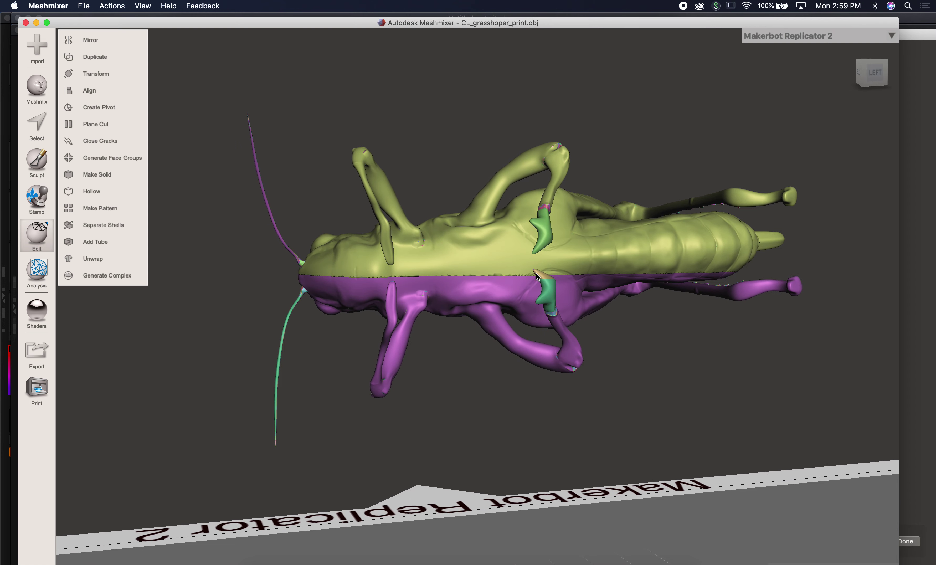
pyautogui.moveTo(467, 296); pyautogui.dragTo(461, 289, button='right')
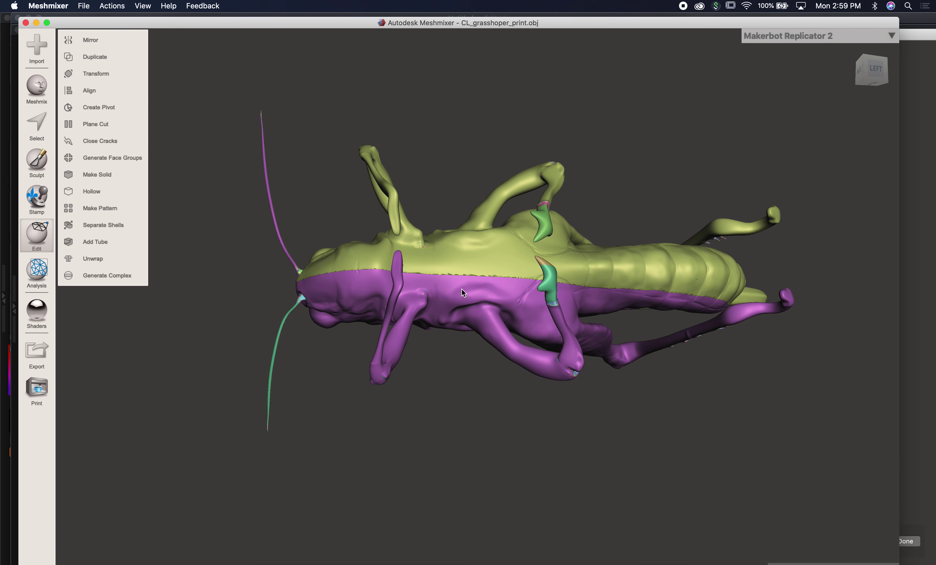
pyautogui.moveTo(495, 316); pyautogui.dragTo(517, 282, button='right')
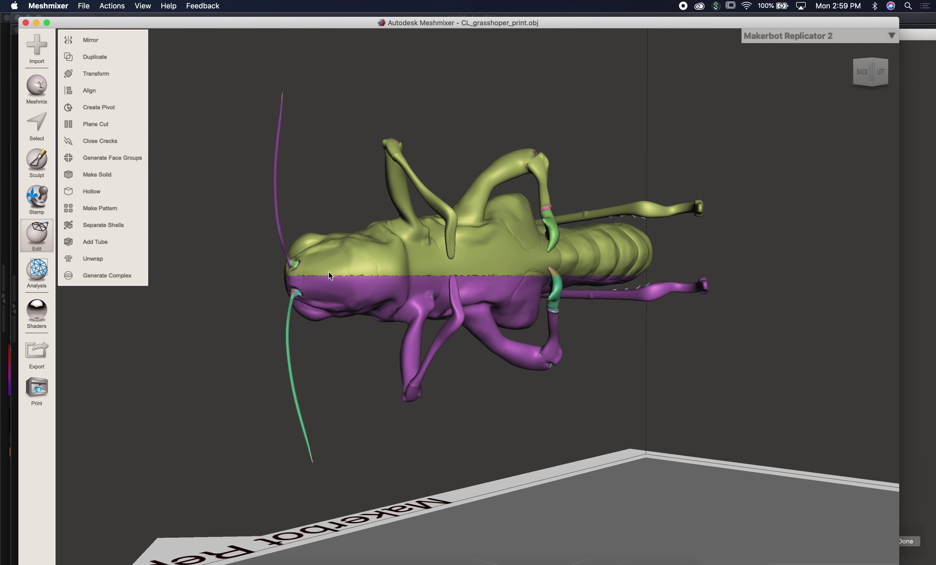
pyautogui.moveTo(462, 379); pyautogui.dragTo(534, 353, button='right')
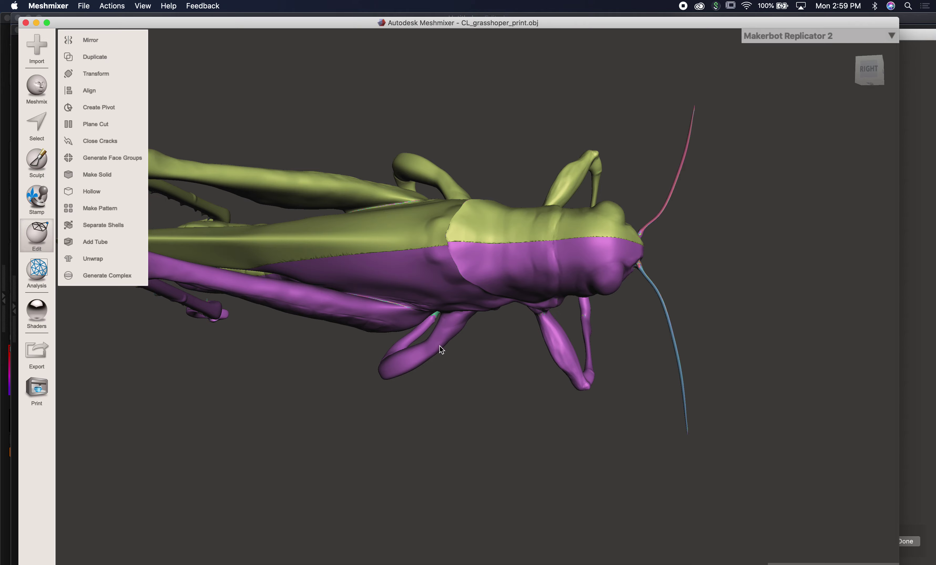
pyautogui.moveTo(385, 368); pyautogui.dragTo(536, 277, button='right')
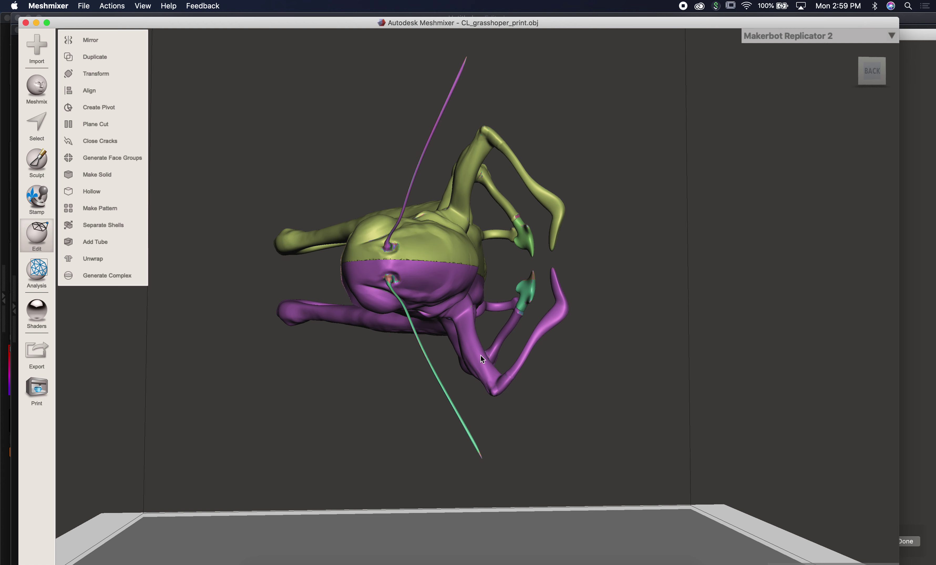
pyautogui.moveTo(508, 350); pyautogui.dragTo(677, 288, button='right')
pyautogui.scroll(3, 653, 301)
pyautogui.moveTo(438, 287); pyautogui.dragTo(575, 249, button='right')
pyautogui.moveTo(472, 243); pyautogui.dragTo(490, 276, button='right')
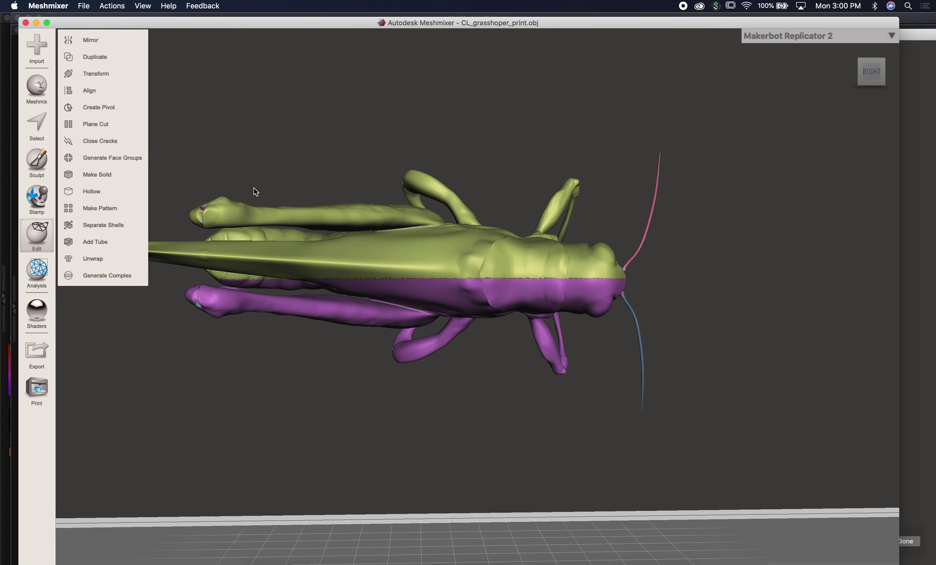
pyautogui.moveTo(410, 272); pyautogui.dragTo(511, 297, button='right')
pyautogui.scroll(-5, 281, 273)
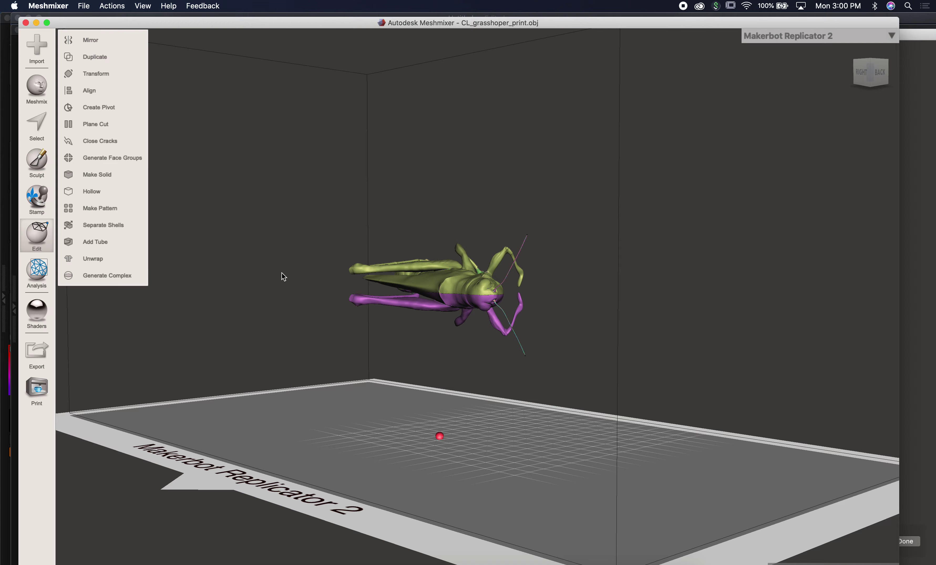
pyautogui.moveTo(421, 286); pyautogui.dragTo(328, 305, button='right')
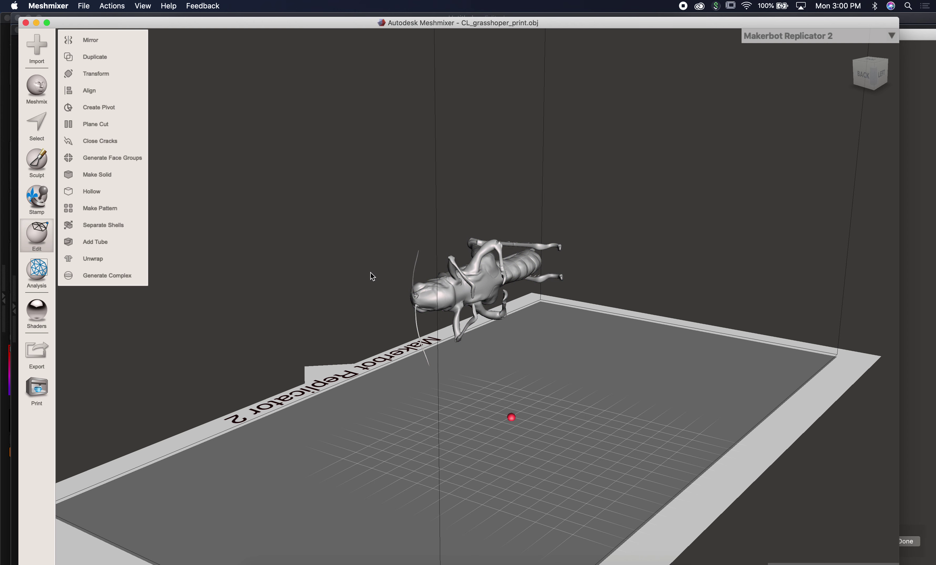
# Step: Separate the sliced grasshopper into individual shells and highlight each shell in turn to identify its part
pyautogui.click(120, 227)
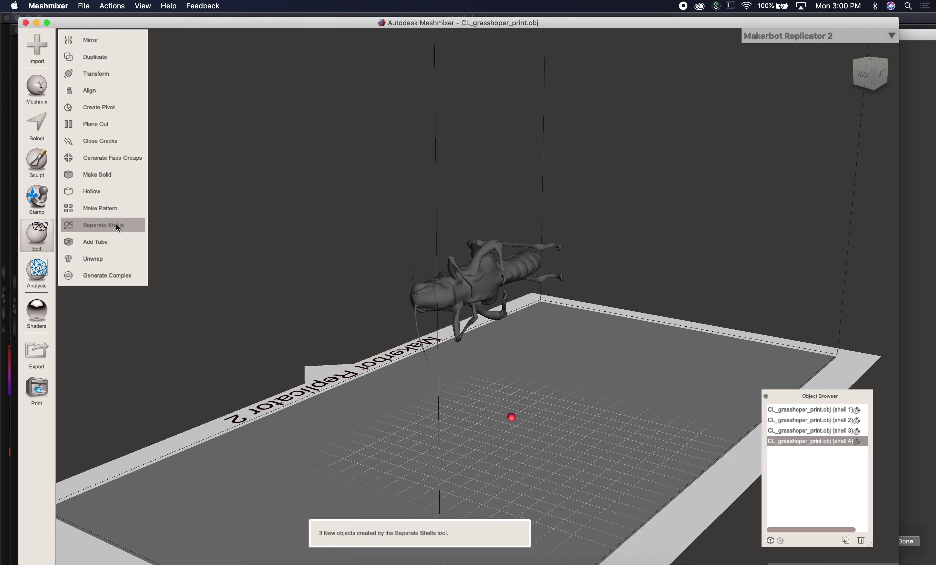
pyautogui.click(801, 412)
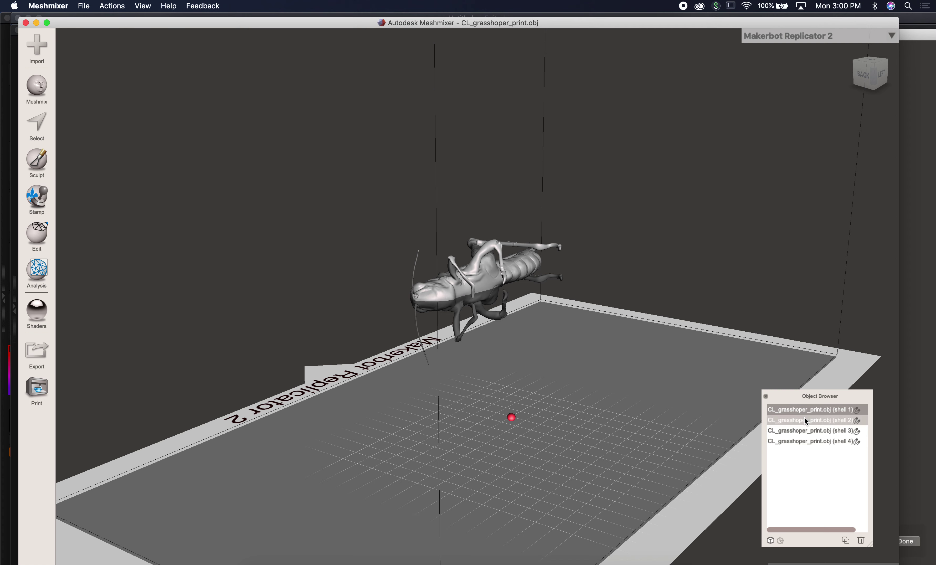
pyautogui.click(806, 421)
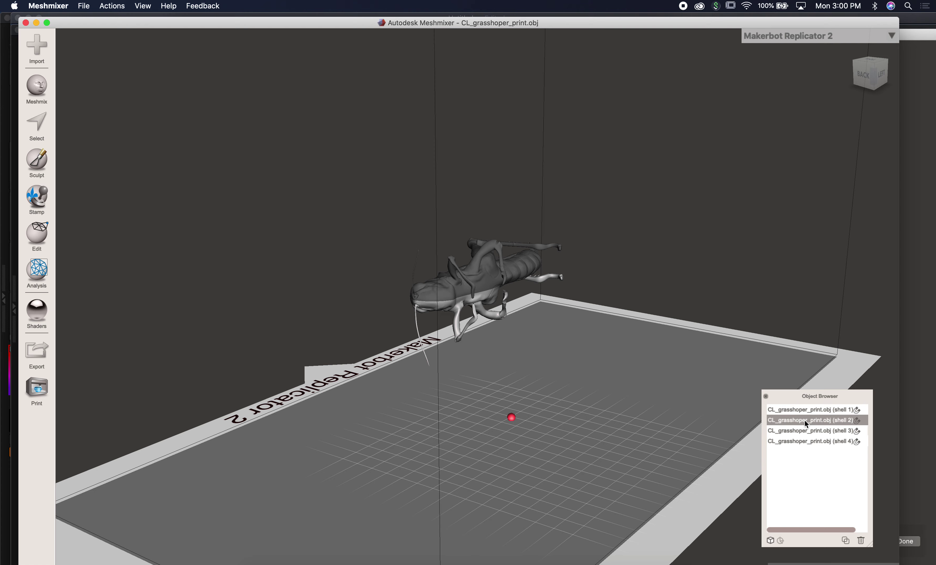
pyautogui.press('f')
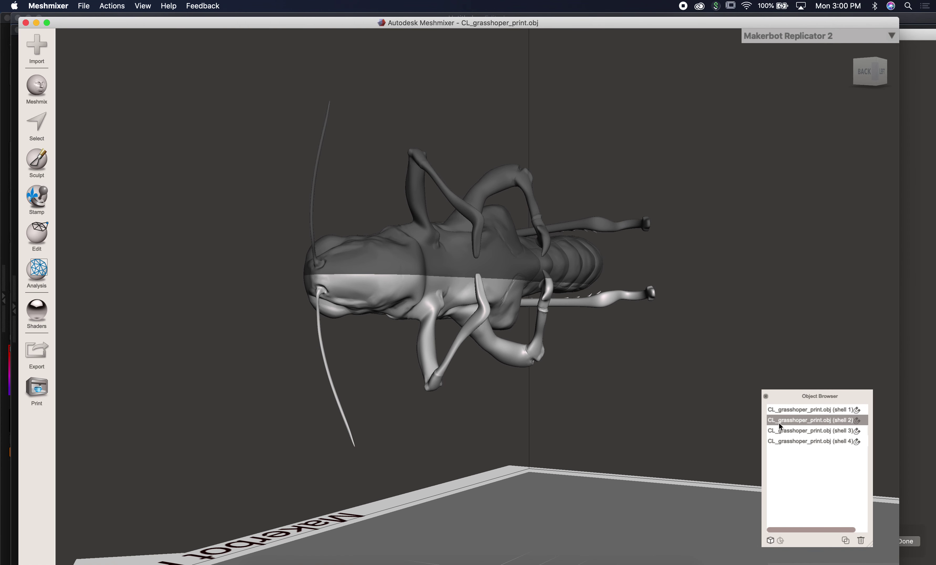
pyautogui.click(790, 431)
pyautogui.click(794, 441)
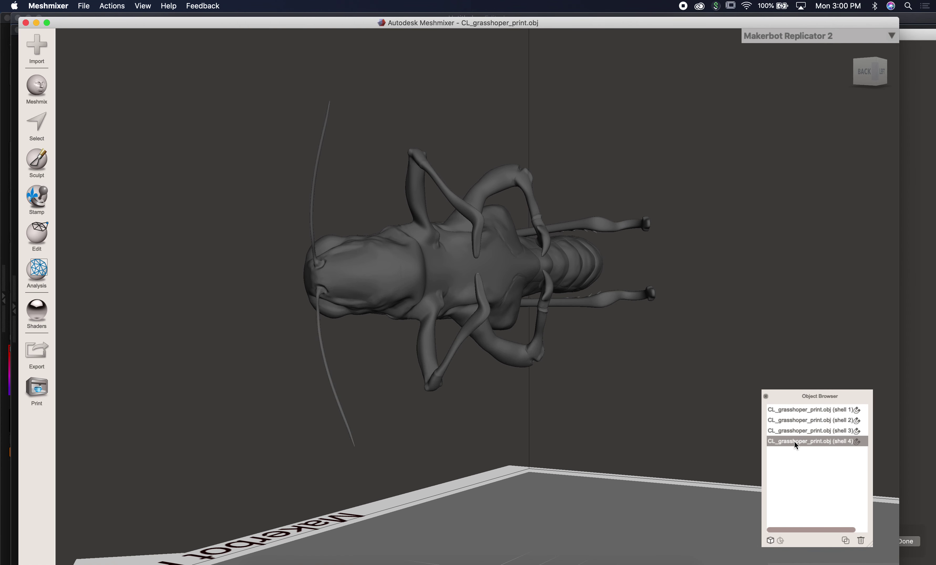
# Step: Delete the small leftover pieces, shell 3 and shell 4, keeping only the two main grasshopper halves
pyautogui.click(794, 430)
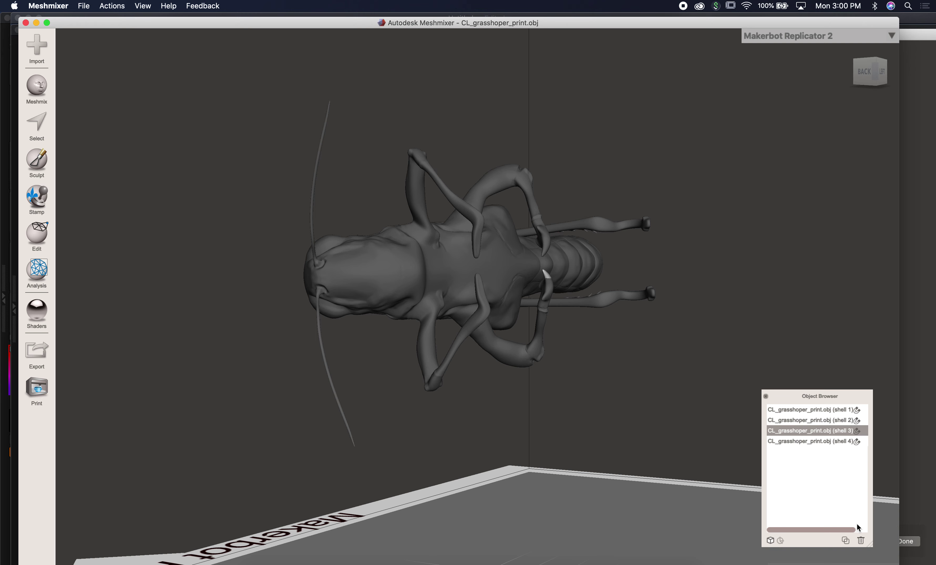
pyautogui.click(861, 541)
pyautogui.click(823, 431)
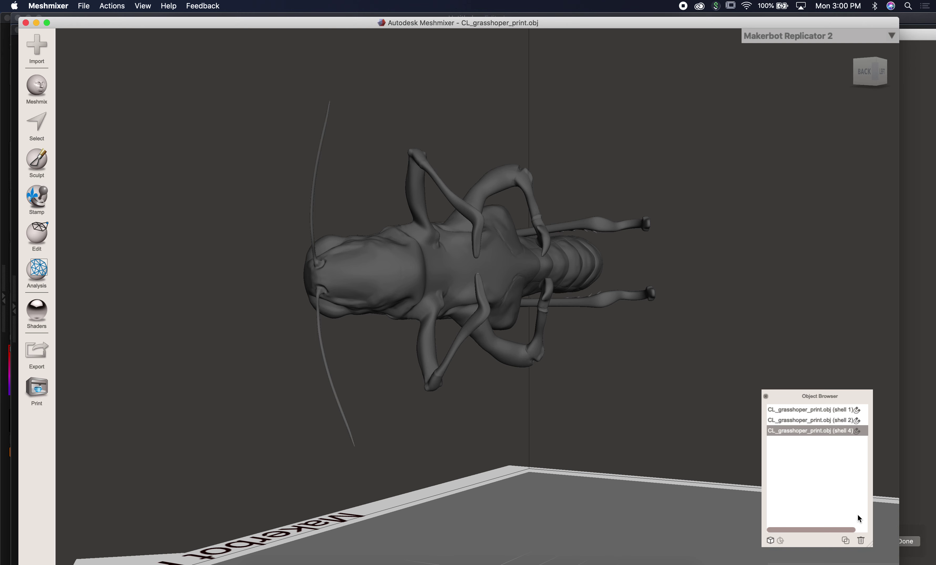
pyautogui.click(861, 541)
# Step: Select shell 1 and shell 2 in turn and examine both grasshopper halves and their cut edges from several sides
pyautogui.click(779, 411)
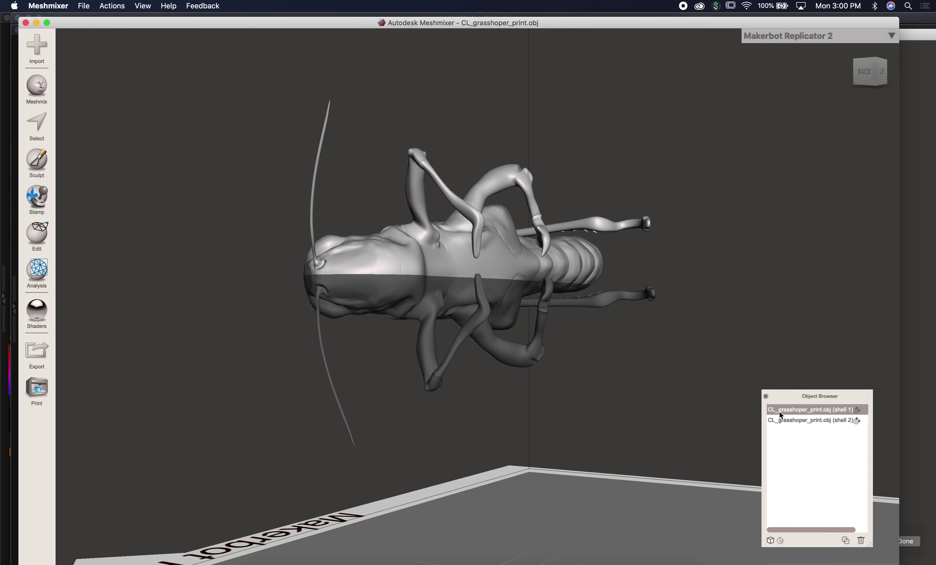
pyautogui.moveTo(606, 291); pyautogui.dragTo(733, 435, button='right')
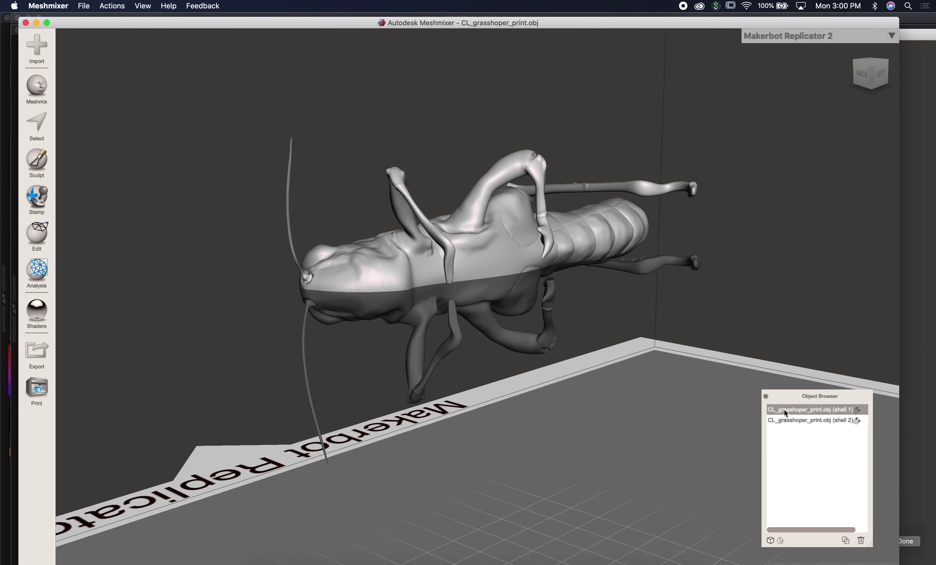
pyautogui.click(786, 418)
pyautogui.moveTo(656, 343); pyautogui.dragTo(437, 274, button='right')
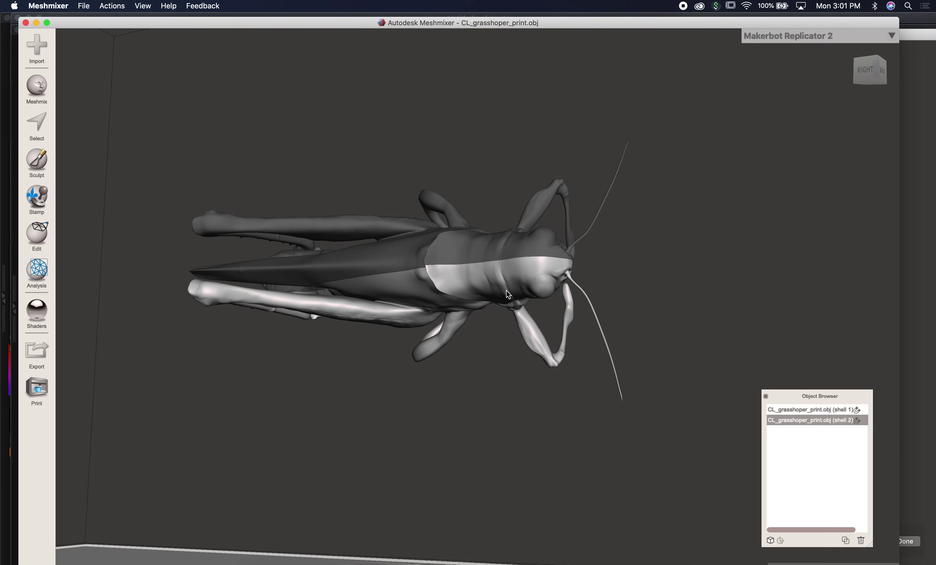
pyautogui.scroll(-3, 445, 306)
pyautogui.moveTo(442, 307); pyautogui.dragTo(220, 358, button='right')
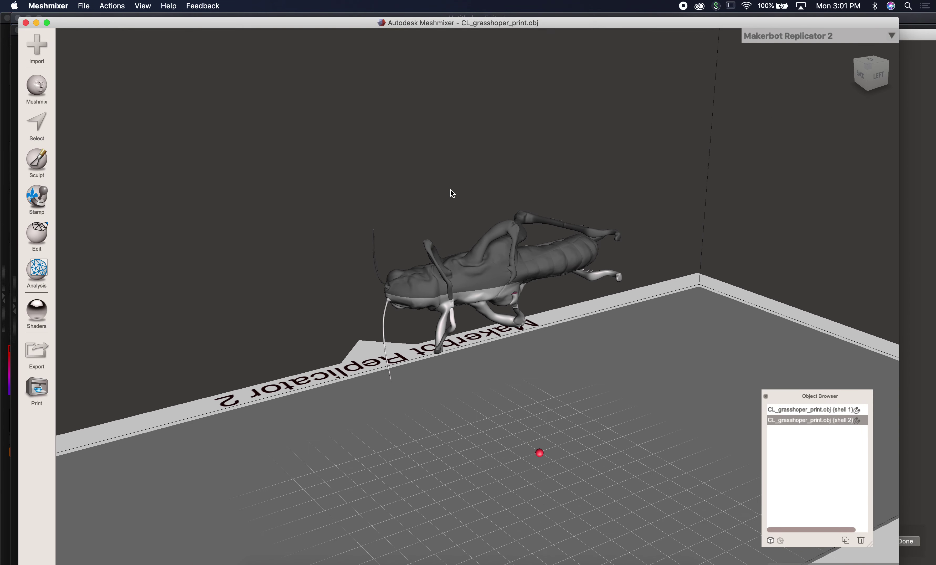
pyautogui.scroll(5, 549, 264)
pyautogui.scroll(-10, 549, 264)
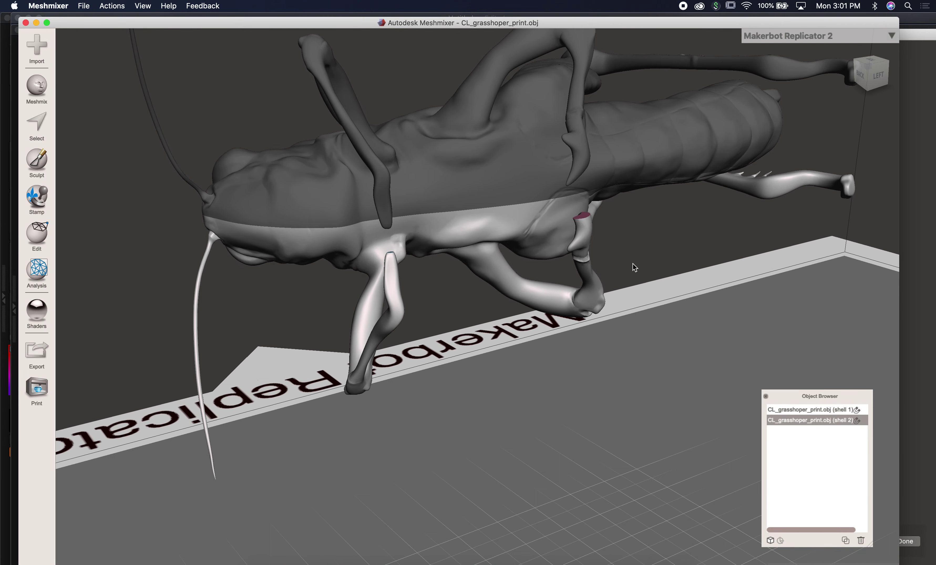